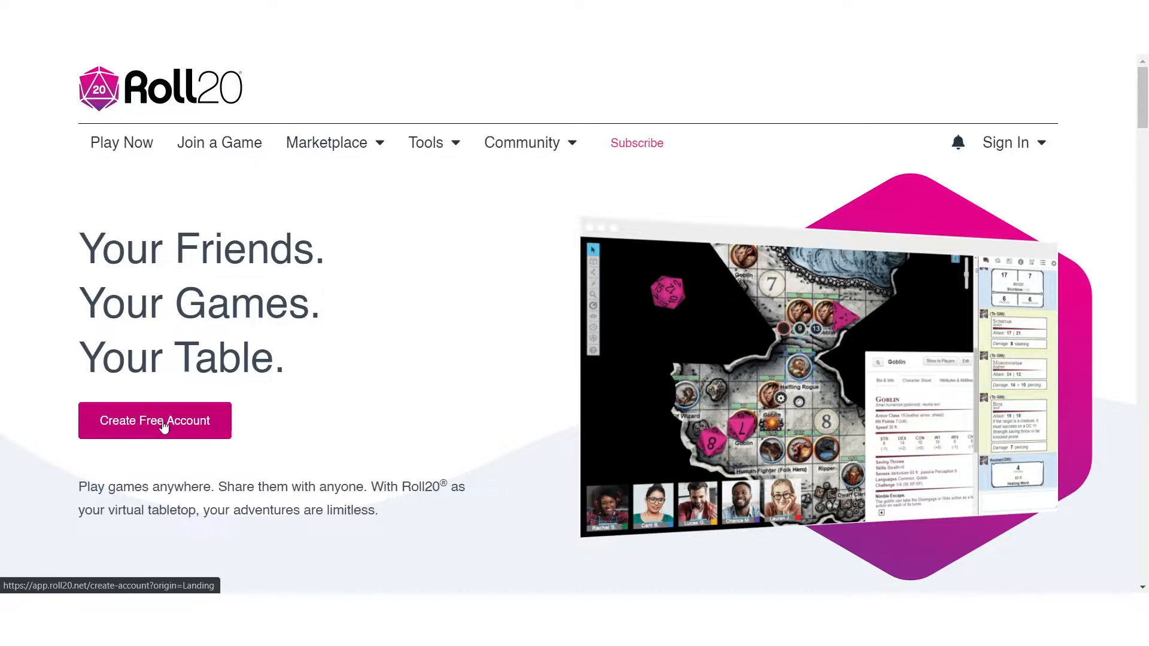
Create a free Roll20 account, filling in the first and last name and agreeing to the Terms of Service
left_click(164, 427)
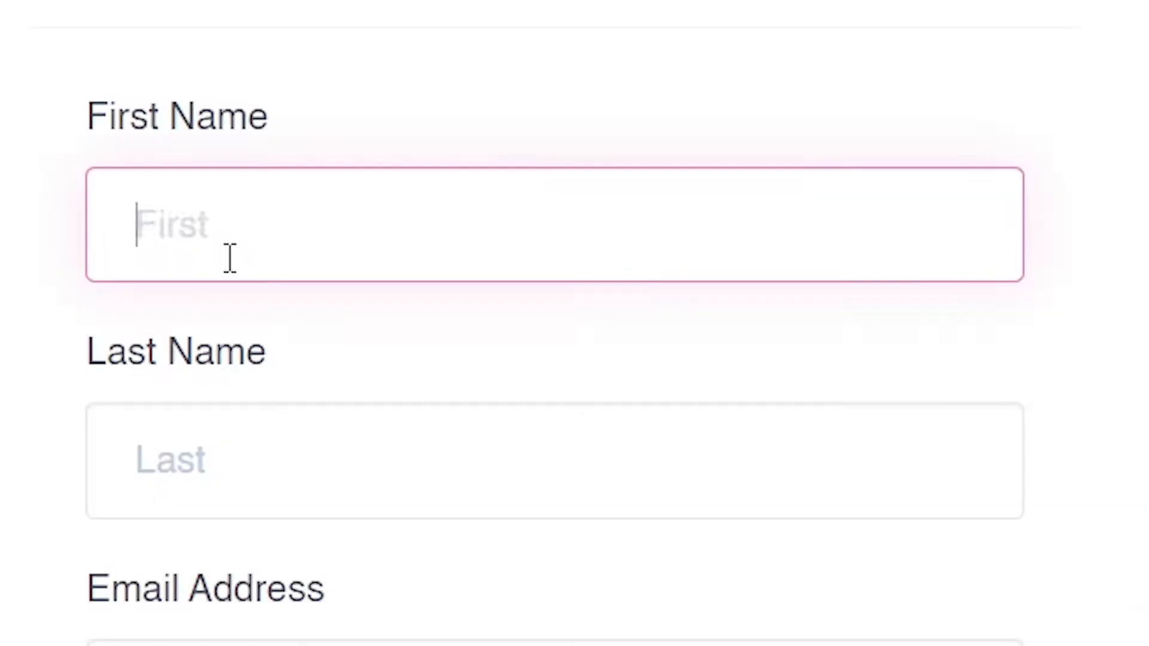
type("Panda")
key("Tab")
type("N")
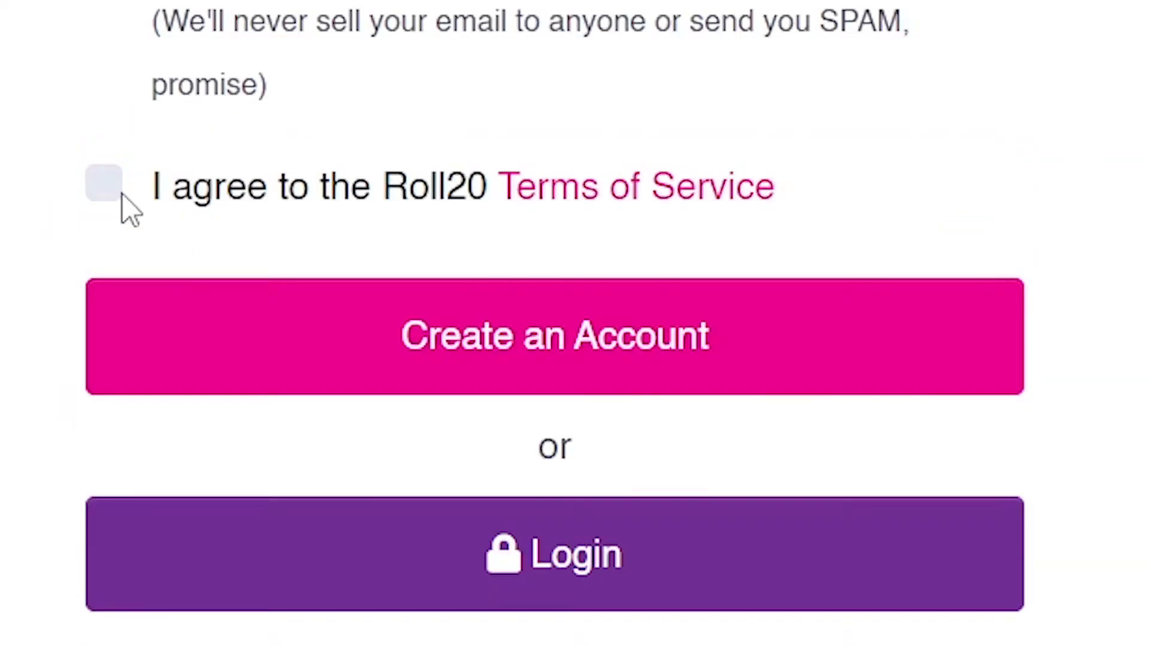
left_click(118, 190)
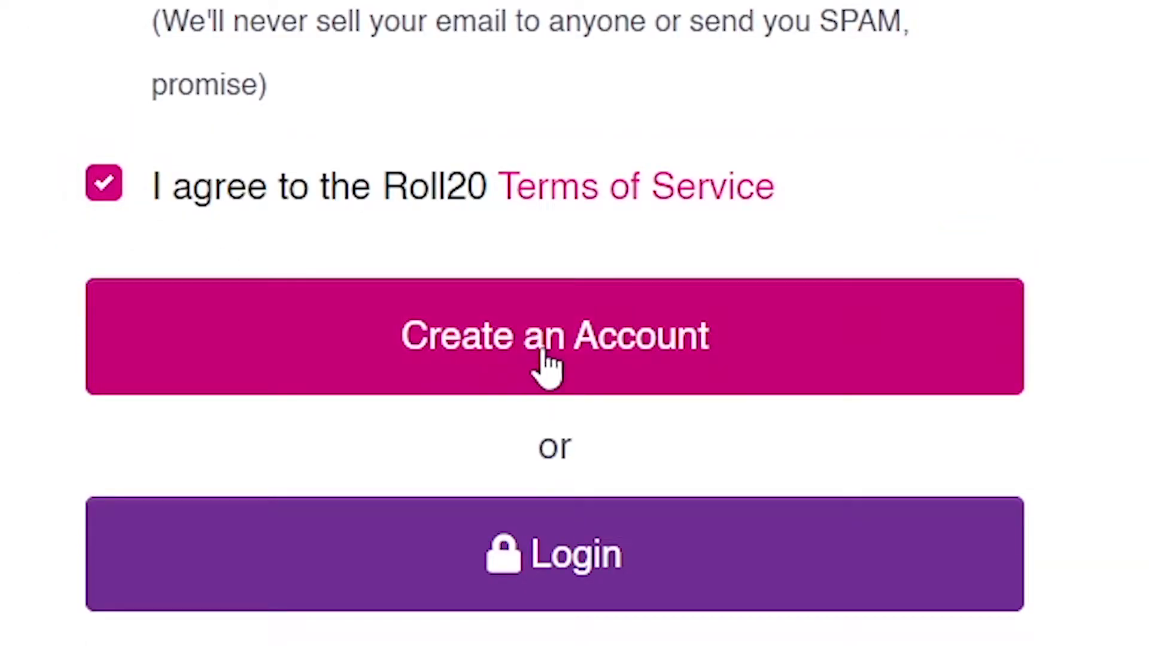
left_click(567, 350)
left_click_drag(142, 276, 557, 278)
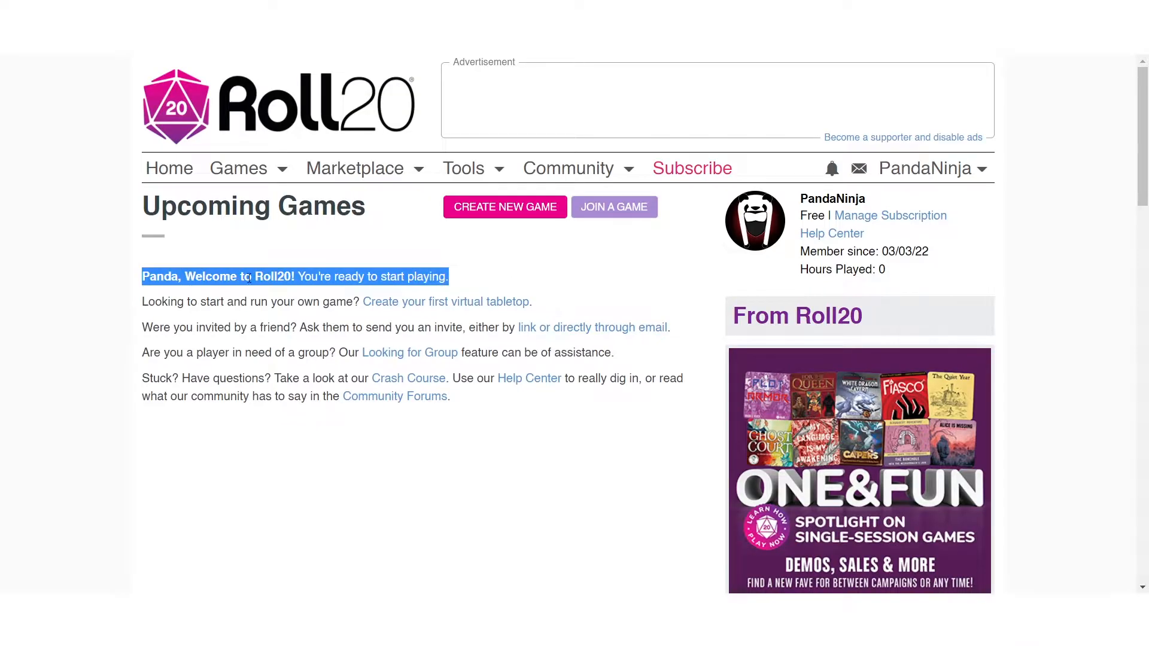
left_click(84, 283)
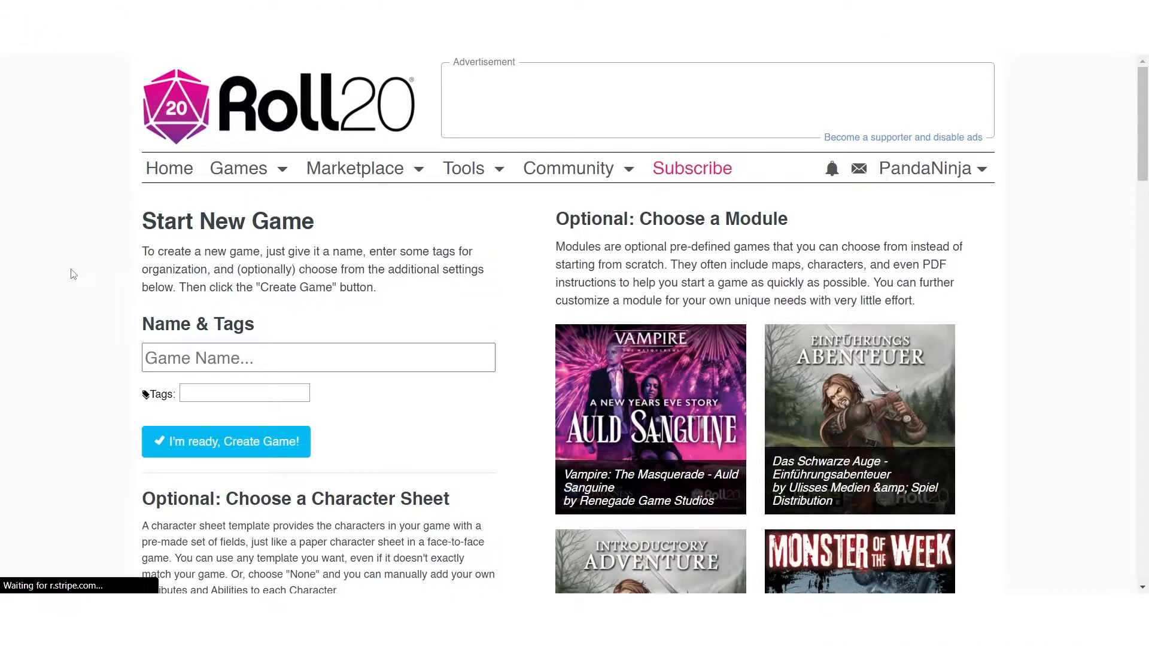
Name the new game "Baby's First Campaign"
scroll(94, 272, "down", 1)
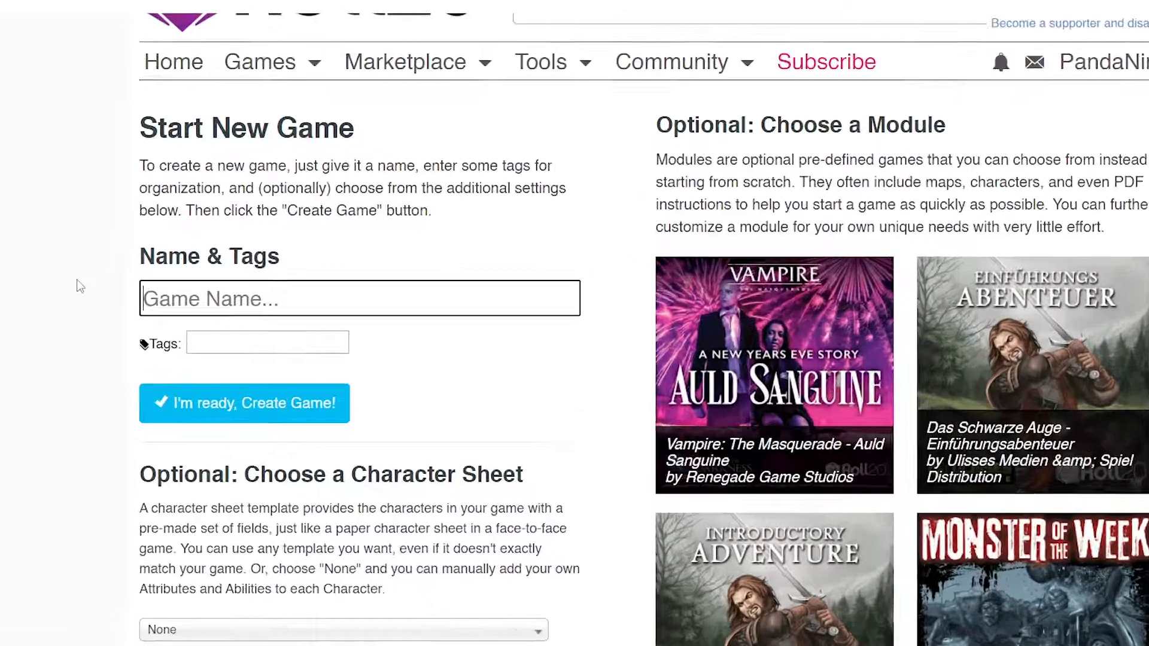
type("Baby's First Cmpaign")
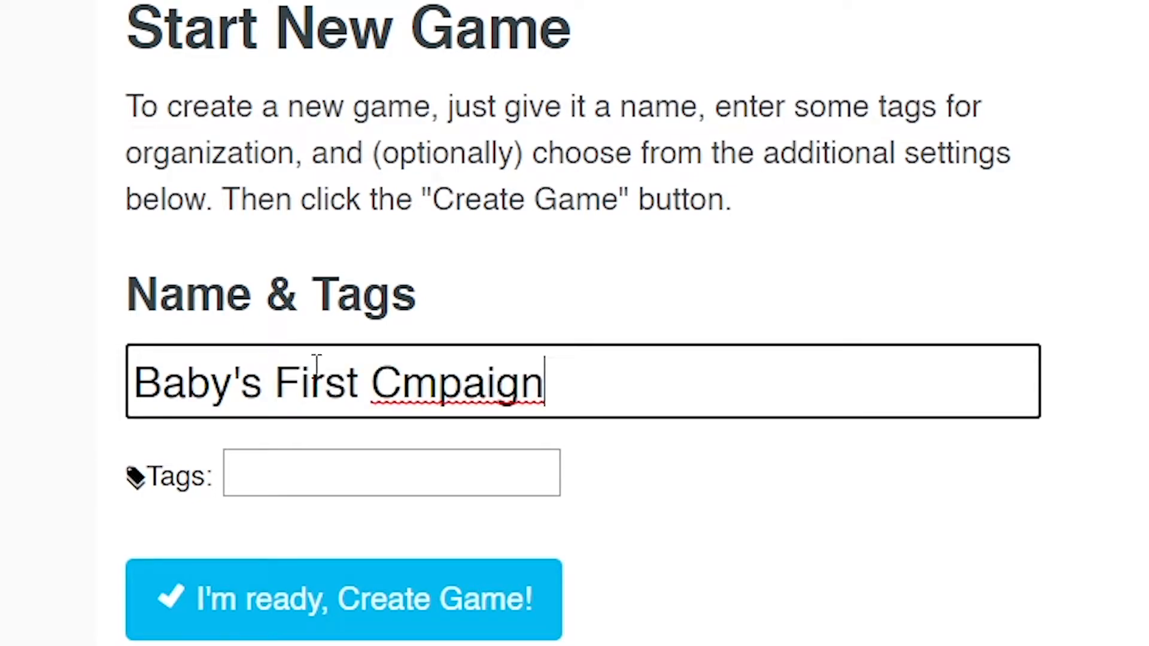
type("a")
Choose the "D&D 5E by Roll20" character sheet for the new game and create the game
scroll(754, 326, "down", 5)
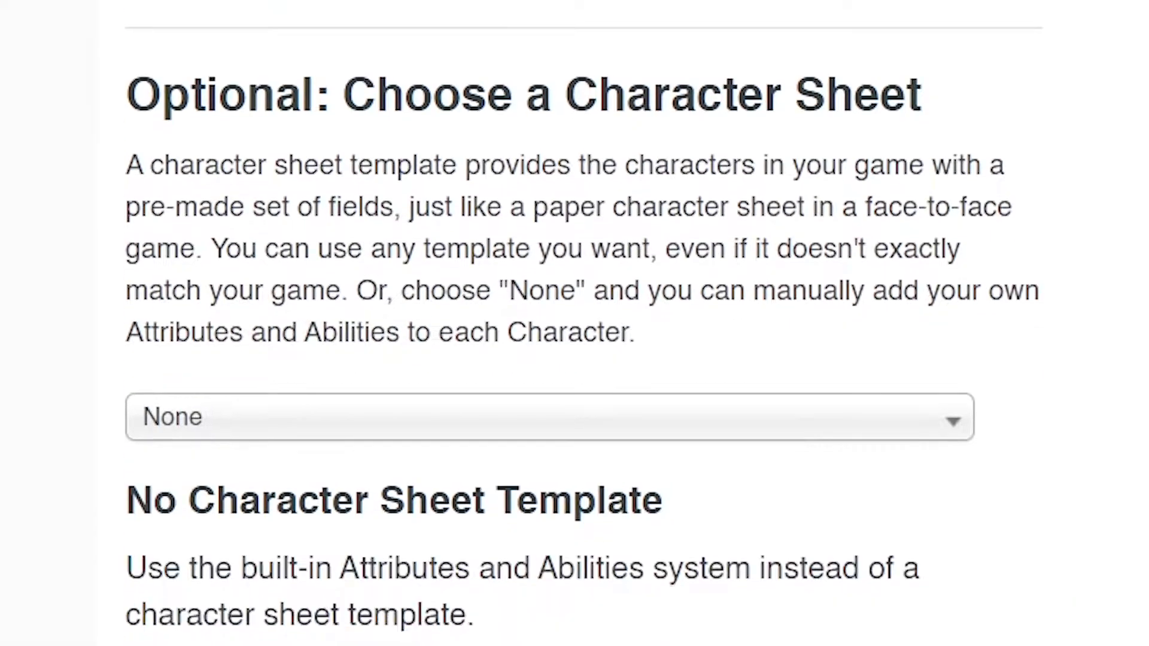
left_click(905, 305)
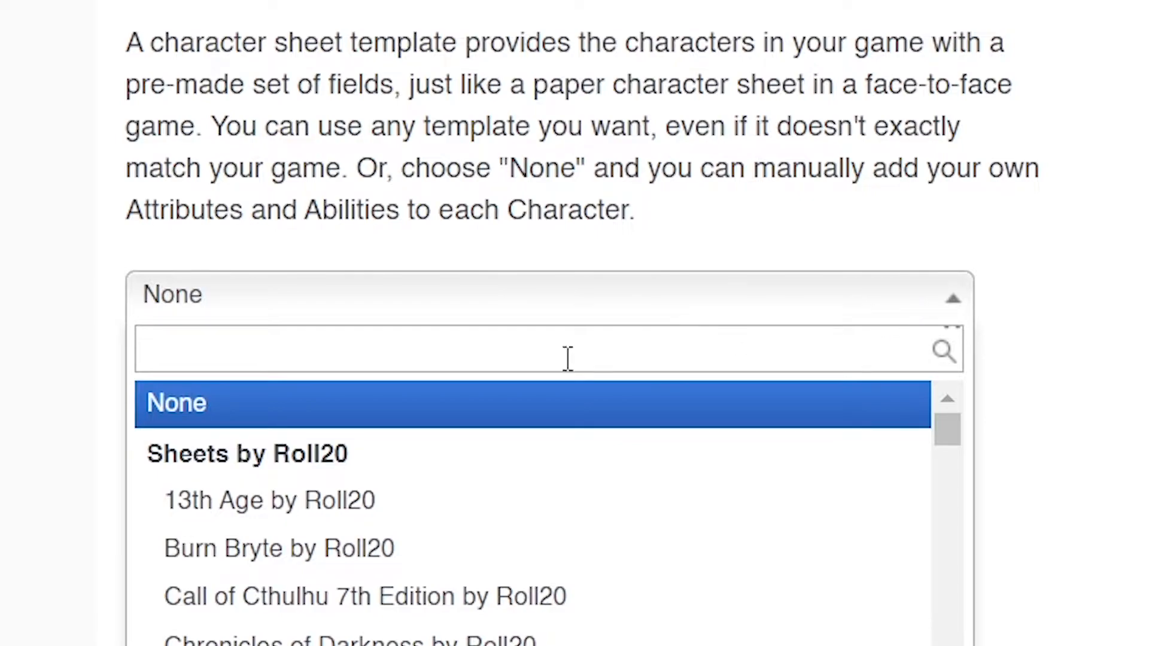
type("5e")
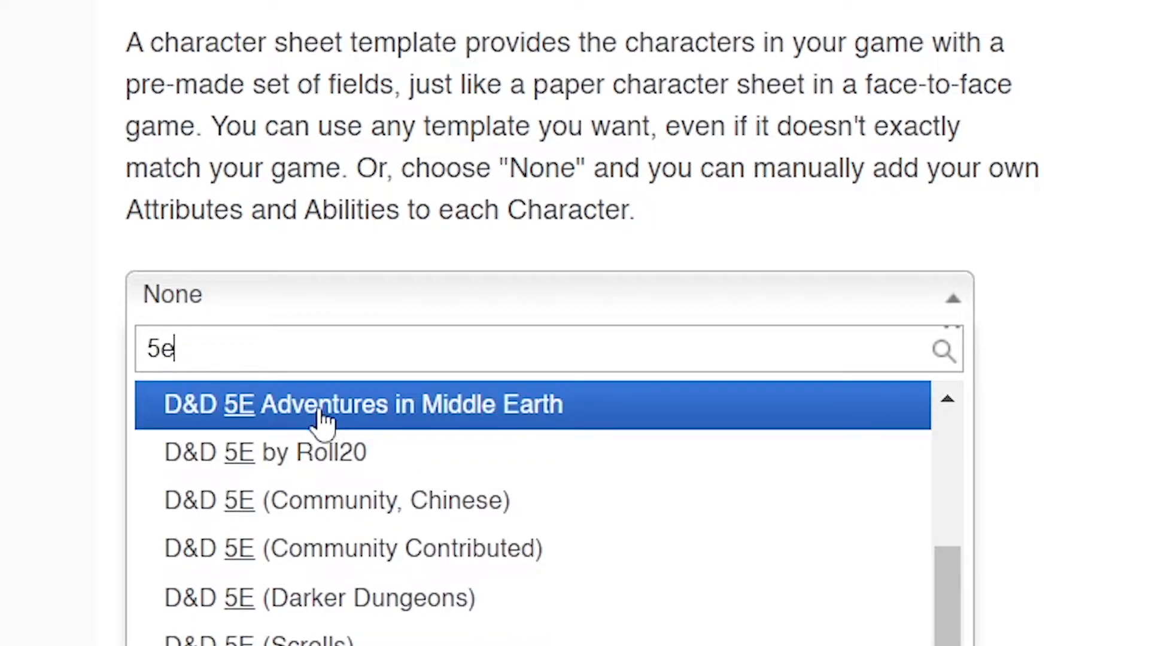
left_click(291, 456)
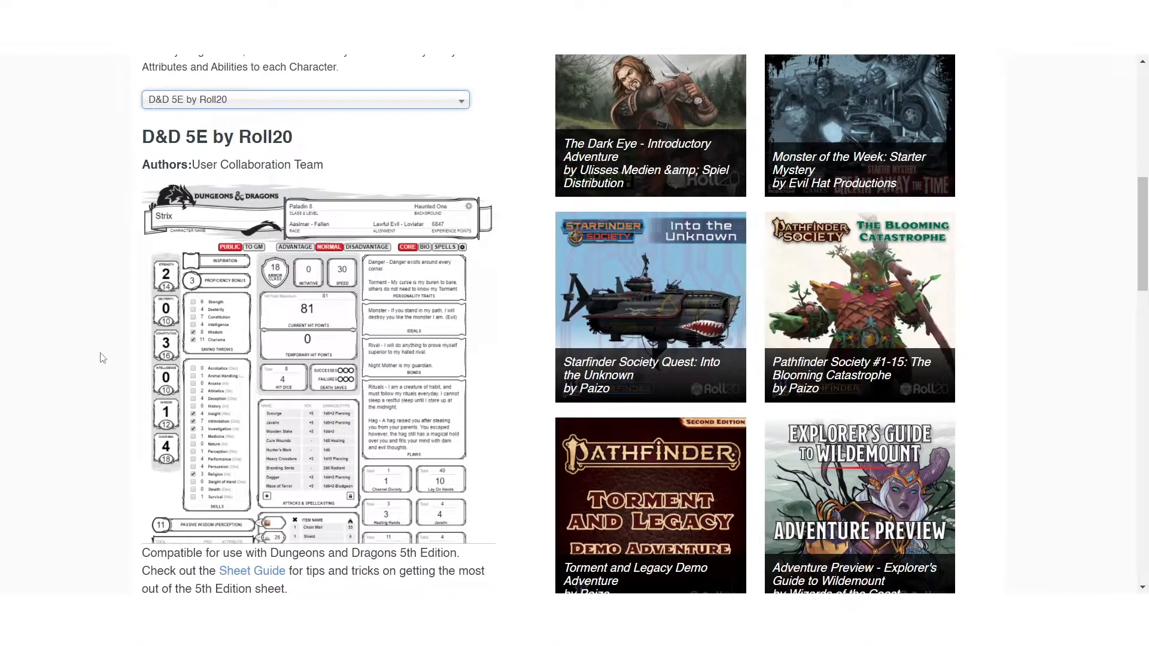
scroll(116, 379, "up", 6)
left_click(214, 293)
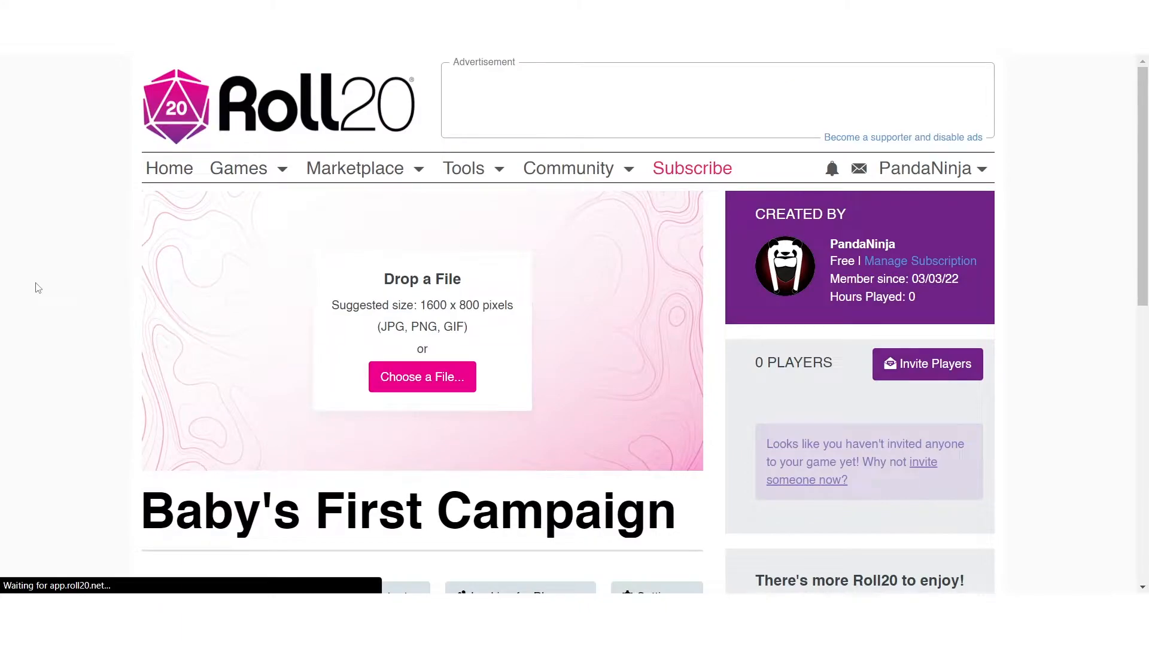
Launch Baby's First Campaign as game master and dismiss the tutorial welcome dialog
left_click(421, 379)
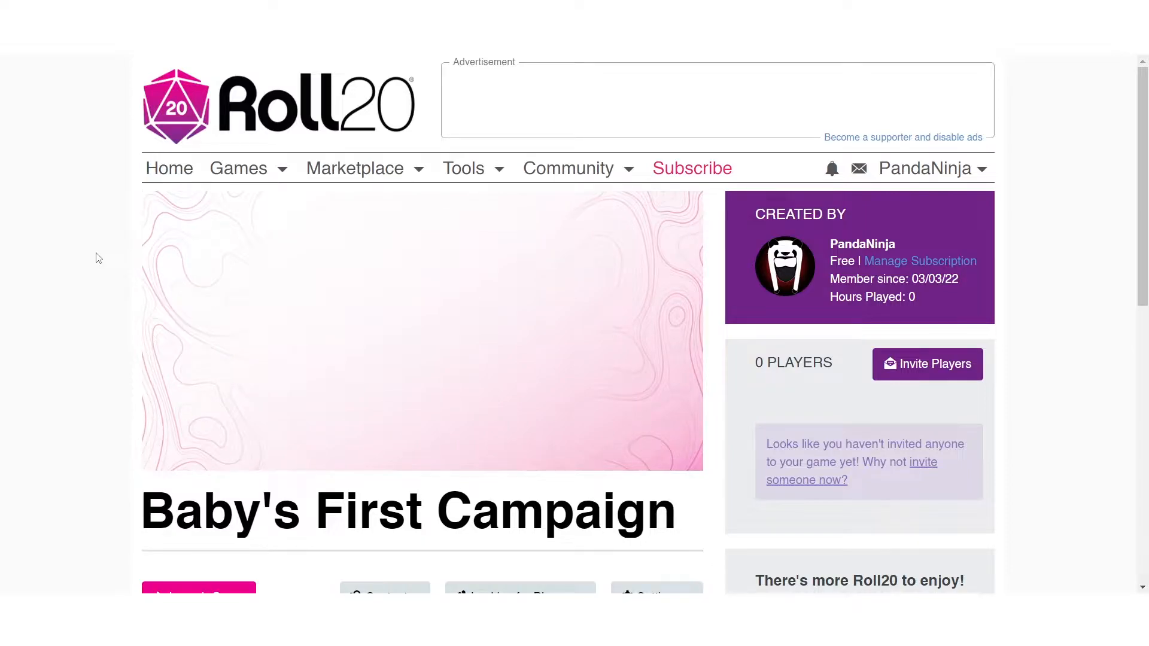
scroll(98, 258, "down", 2)
scroll(99, 258, "down", 6)
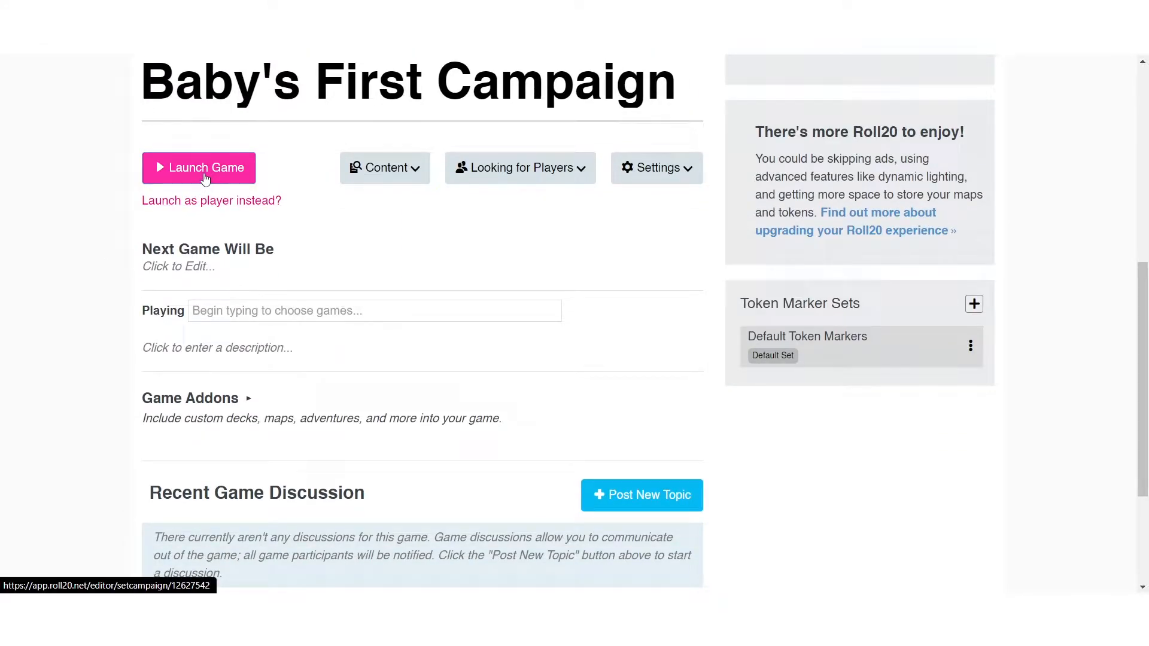
left_click(206, 174)
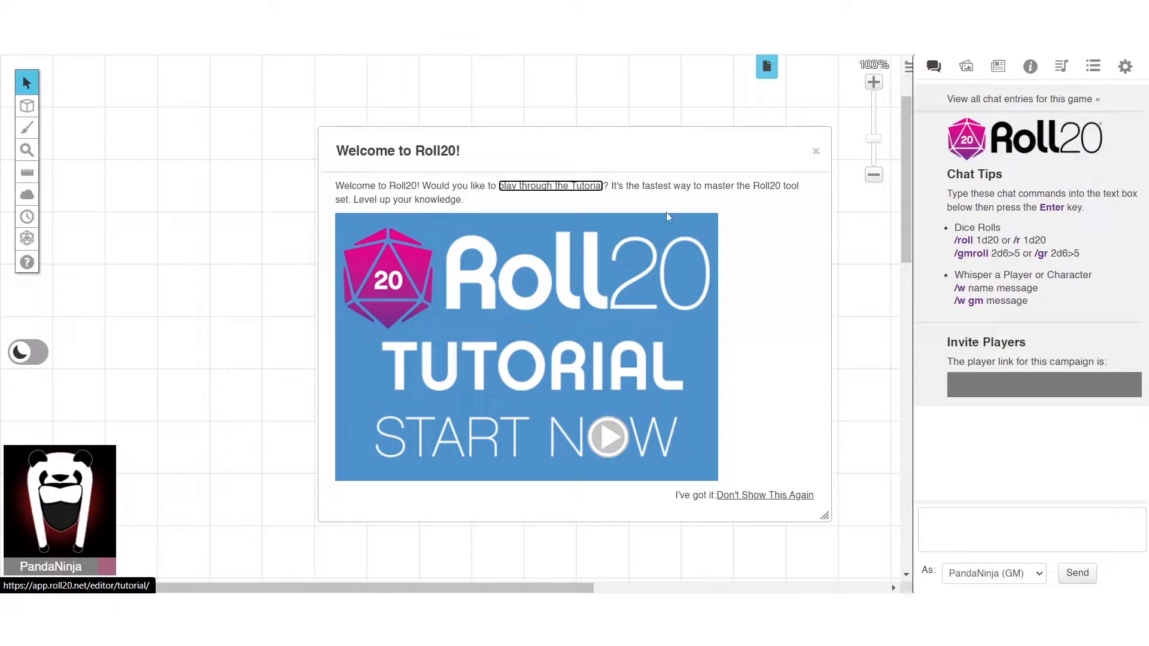
left_click(816, 152)
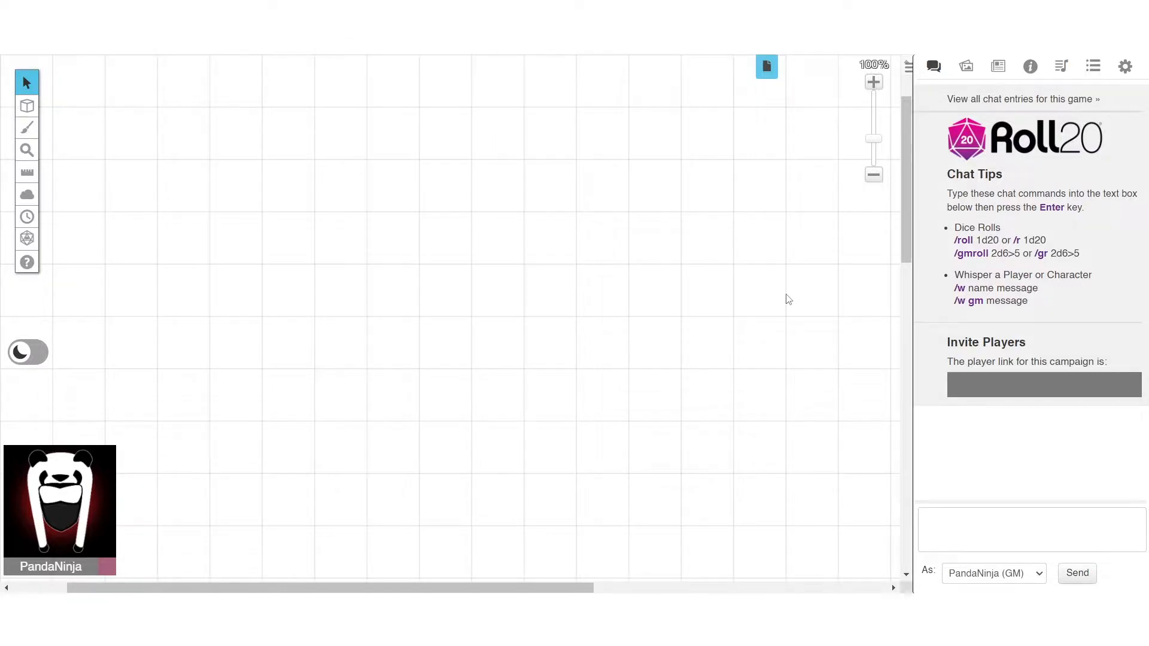
Look at the game's journal and return to the text chat
left_click(999, 67)
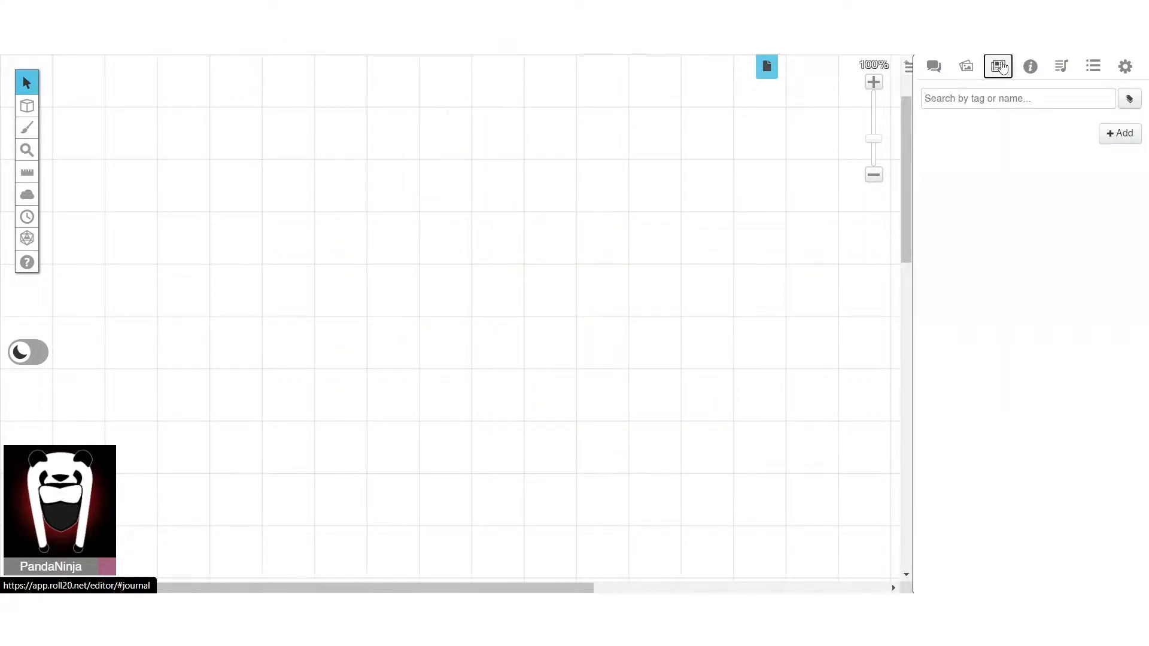
left_click(933, 67)
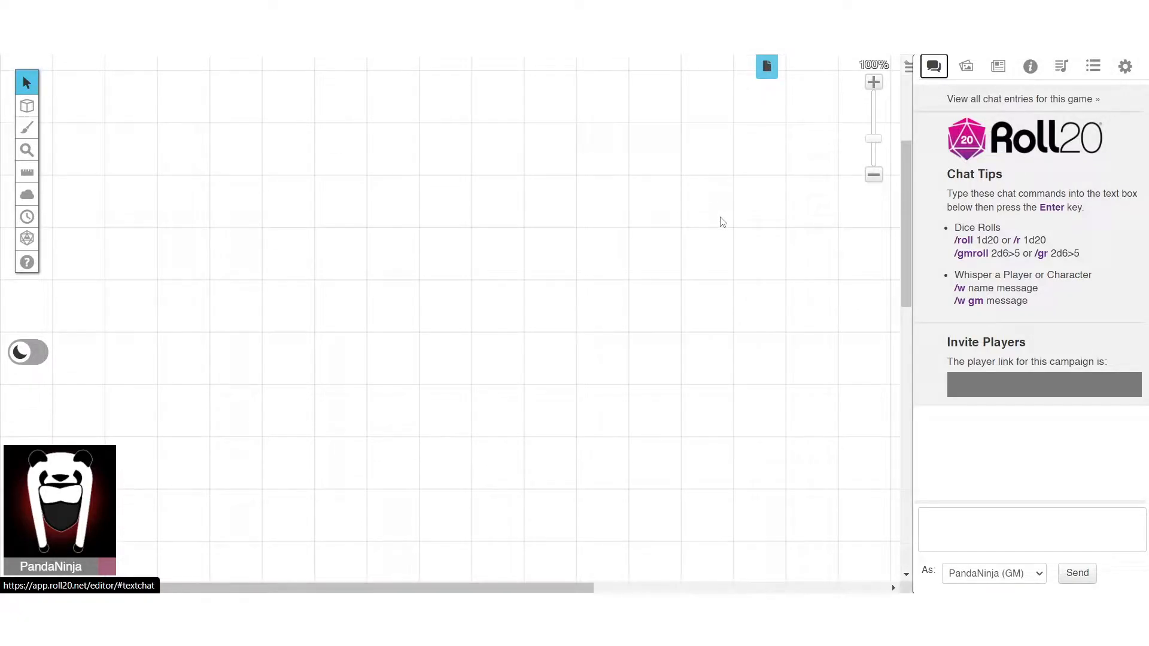
scroll(720, 220, "down", 5)
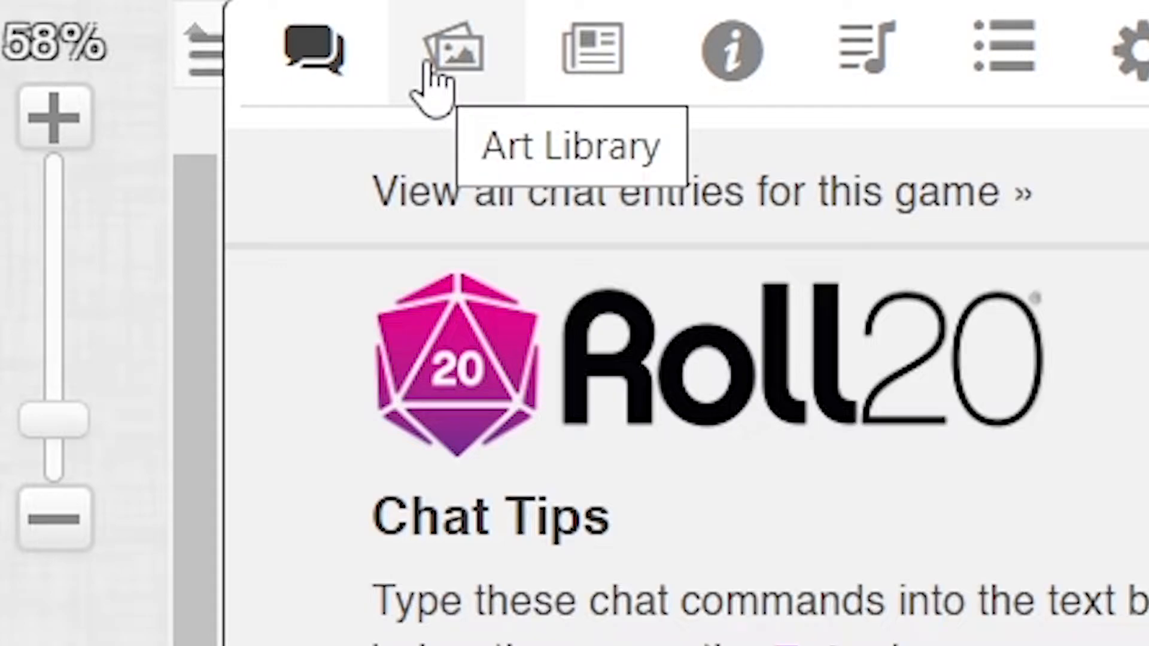
Open the art library and browse the previews of the tavern images found on the web
left_click(435, 86)
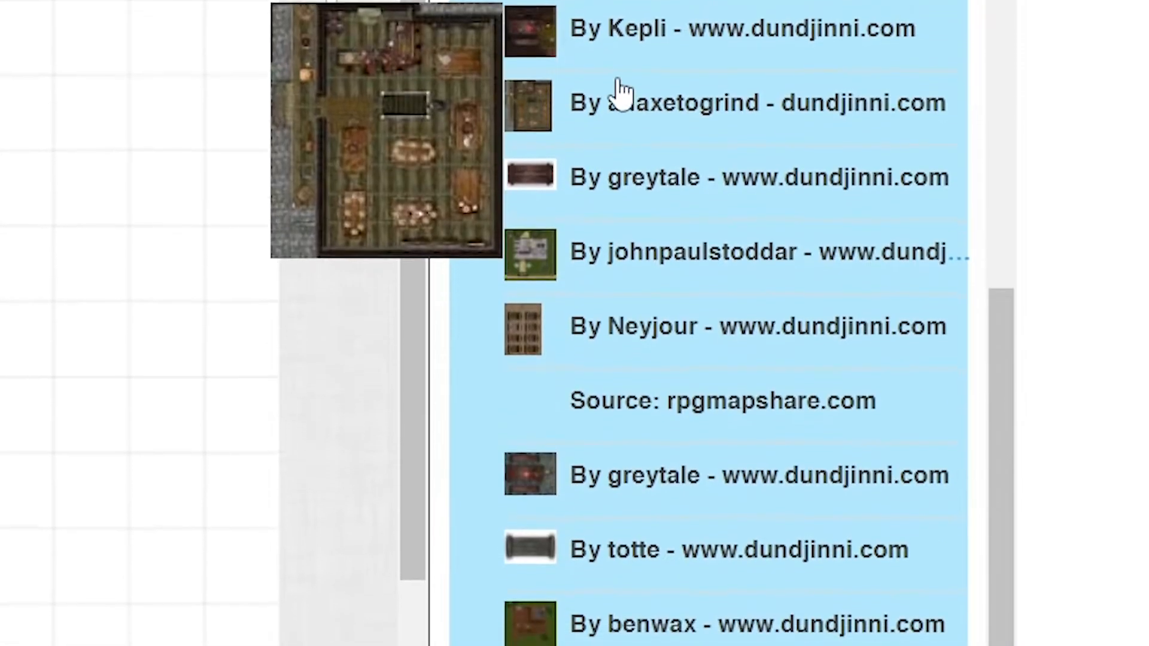
scroll(616, 89, "down", 4)
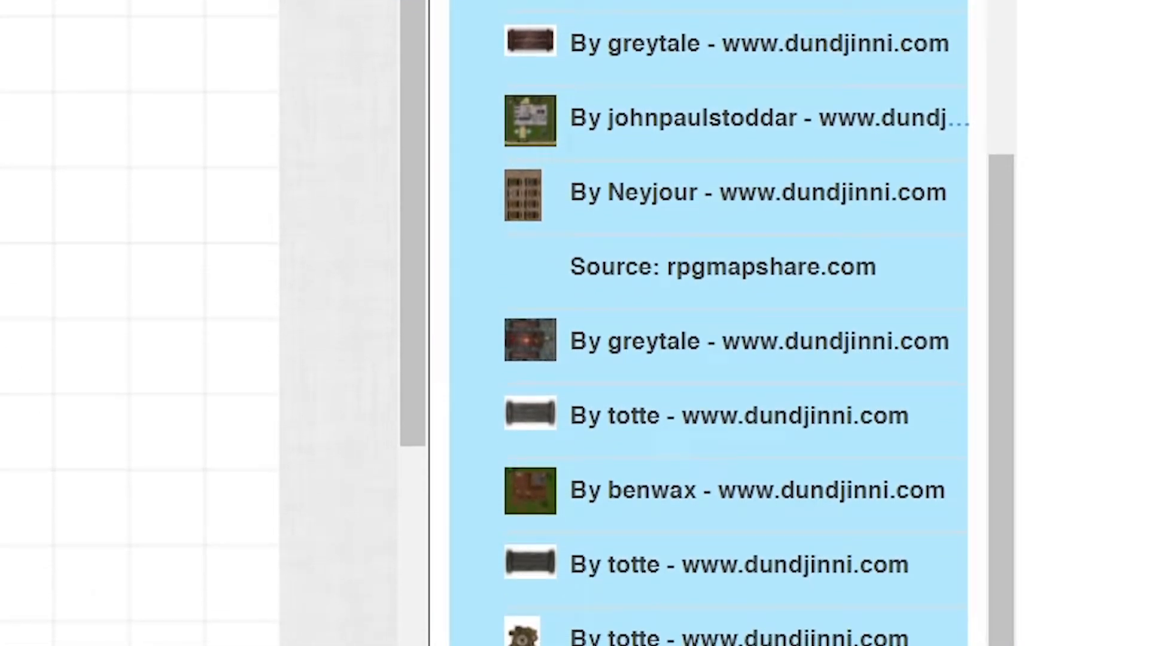
scroll(709, 323, "down", 5)
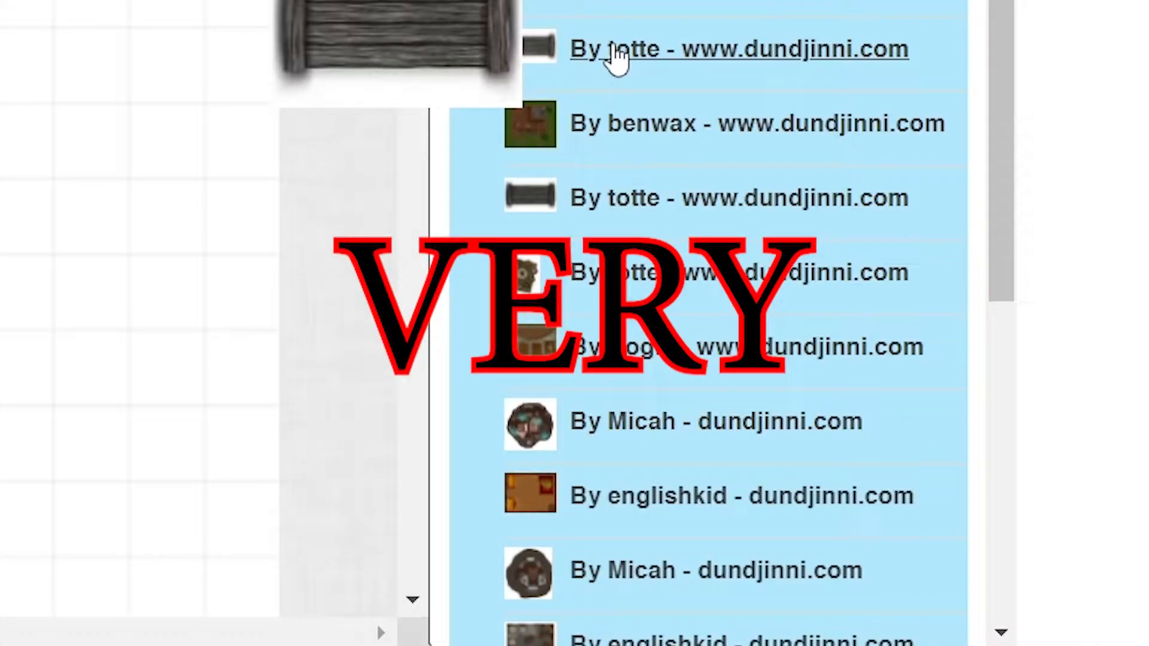
mouse_move(615, 140)
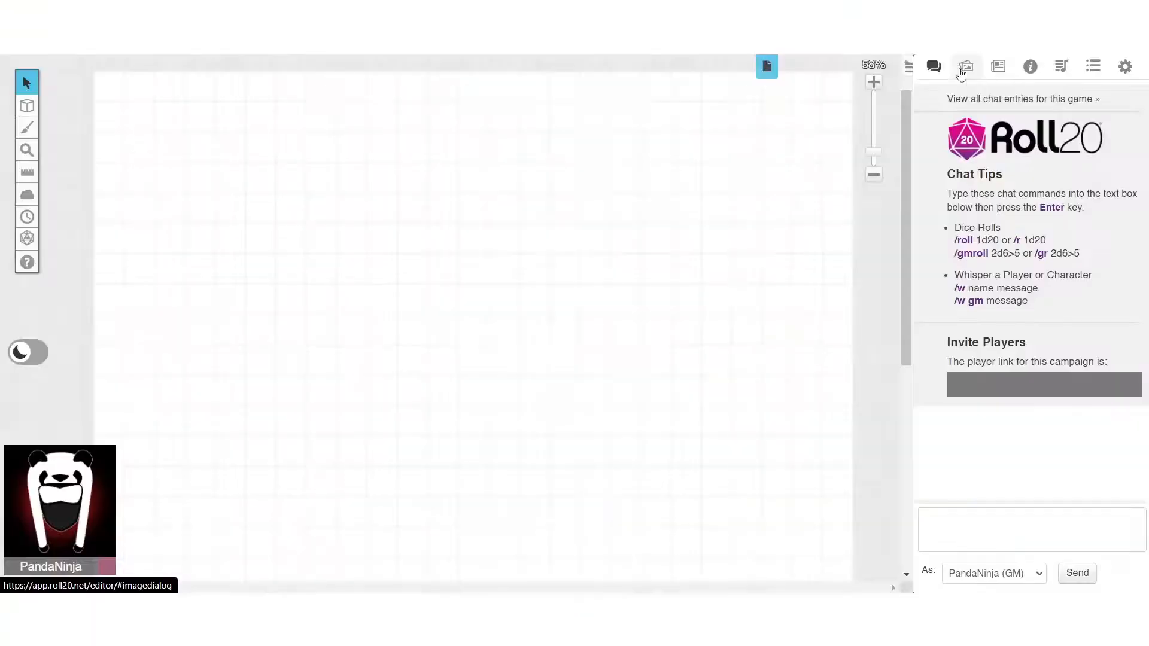
Search the art library for "tavern" and look through the token results from the web
left_click(965, 67)
left_click(1019, 132)
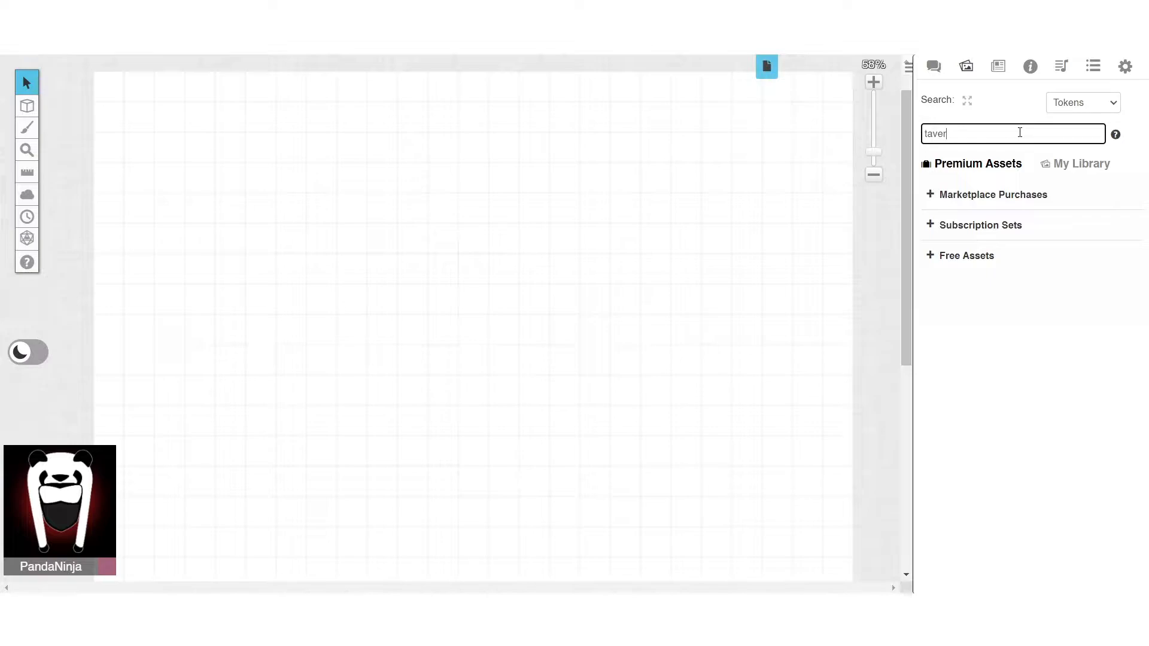
key("Return")
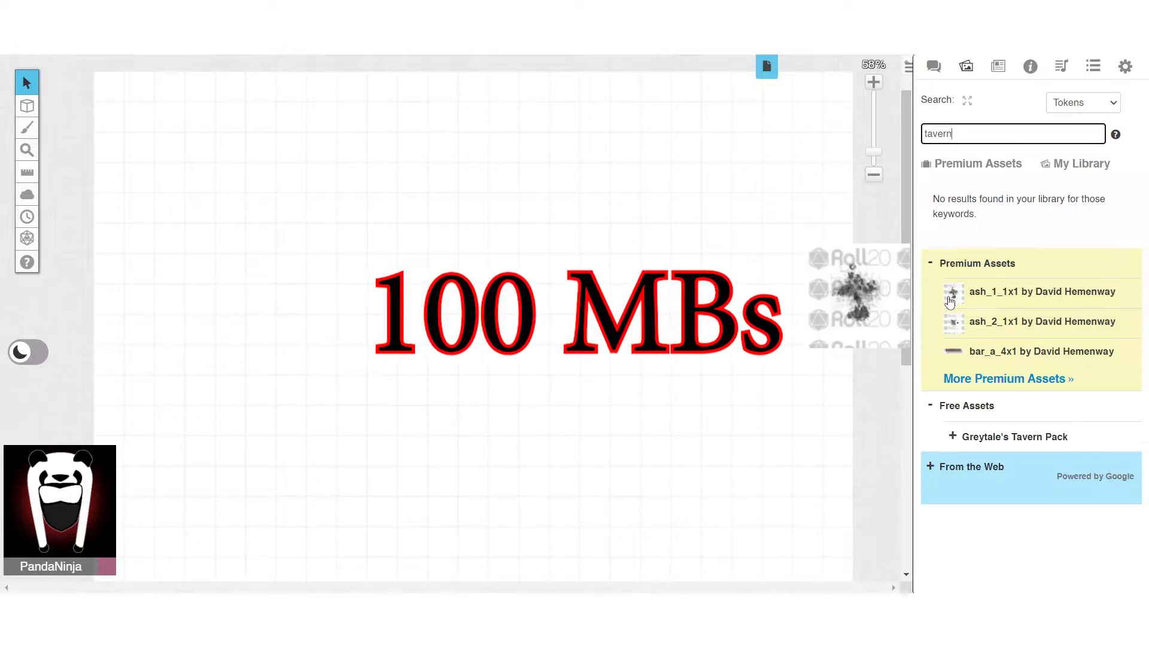
left_click(932, 478)
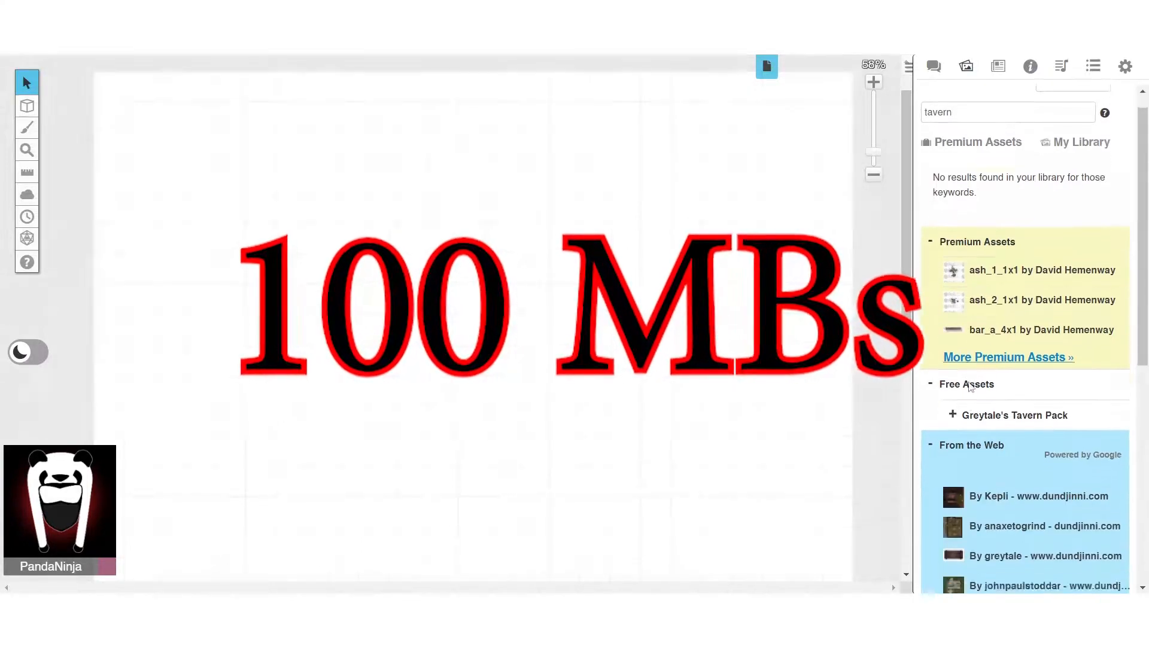
scroll(990, 223, "down", 5)
mouse_move(990, 223)
scroll(990, 222, "down", 1)
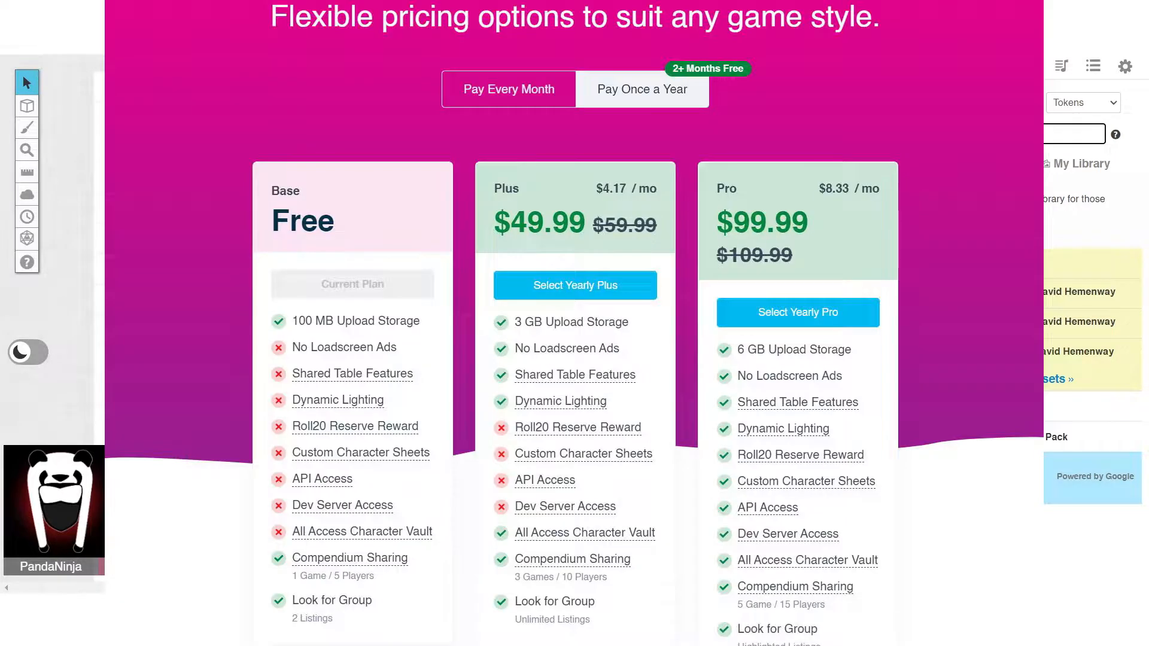
Place the tavern map with the semicircular wooden stage from the web results onto the empty page
left_click(934, 479)
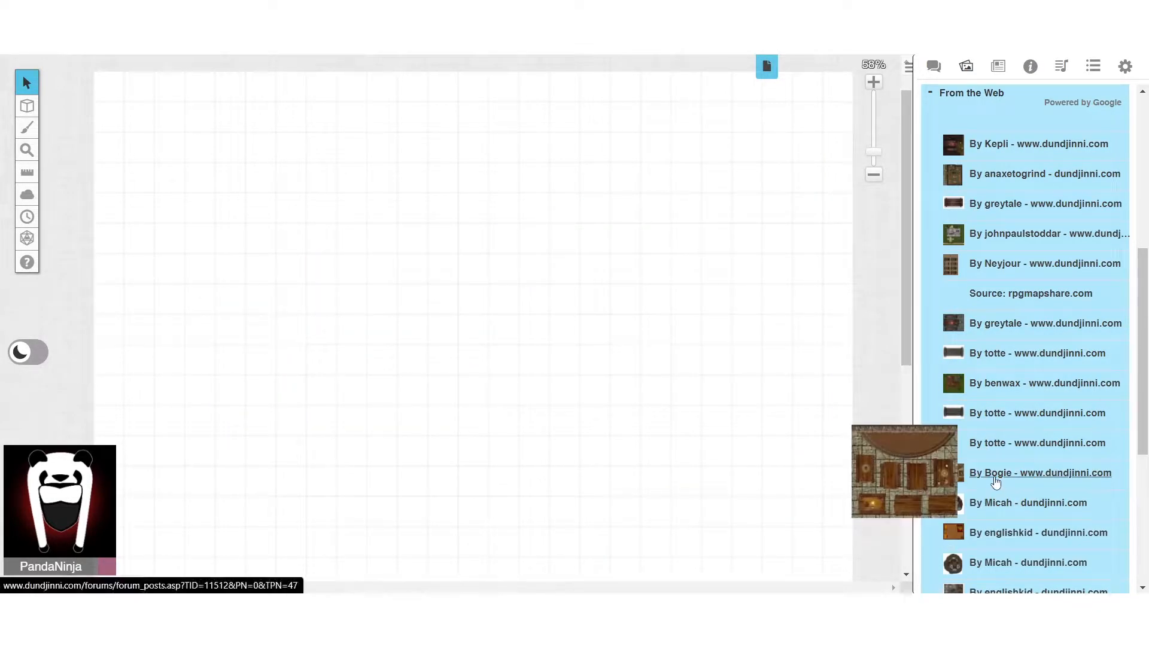
scroll(996, 478, "down", 3)
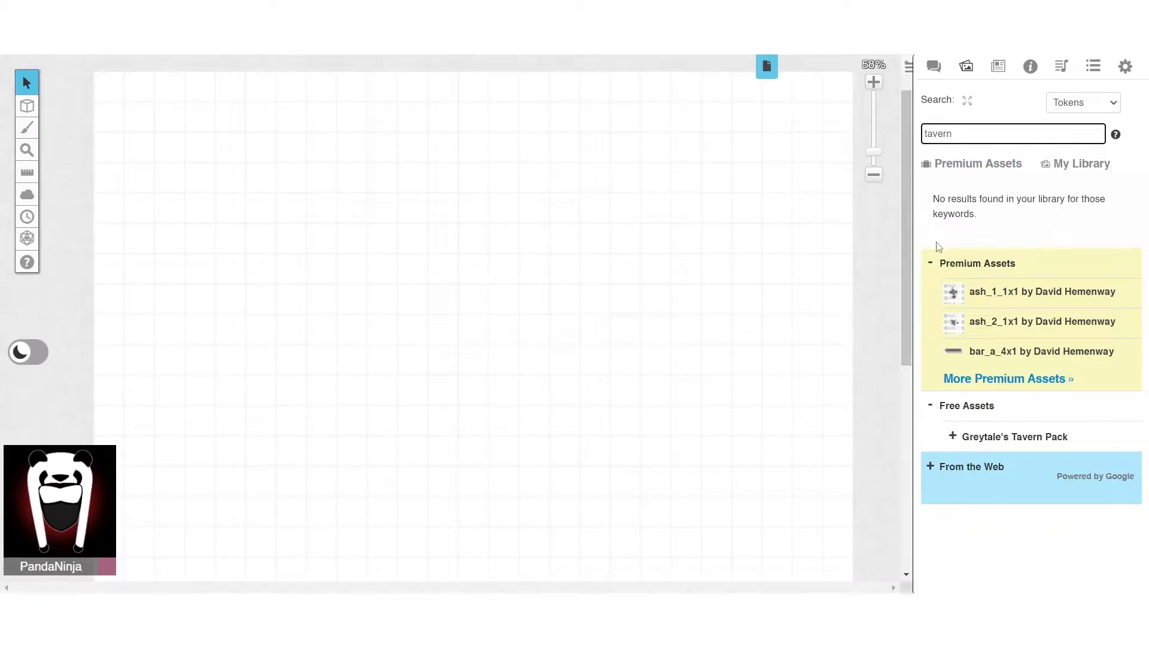
left_click(930, 472)
scroll(1002, 285, "down", 5)
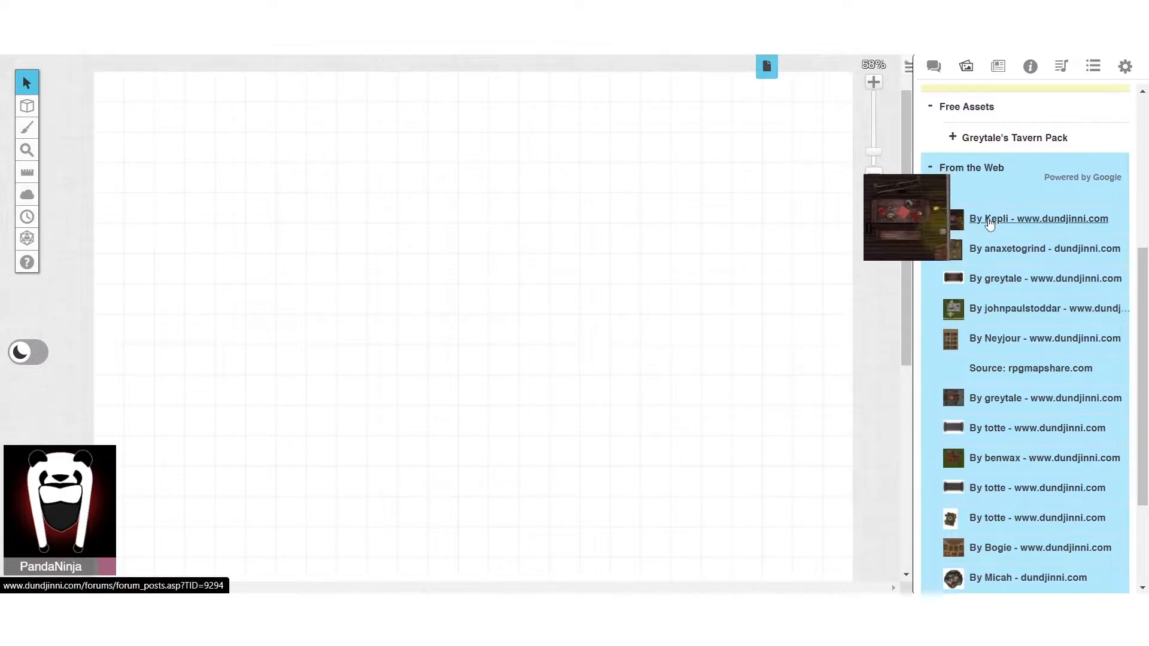
scroll(990, 222, "down", 2)
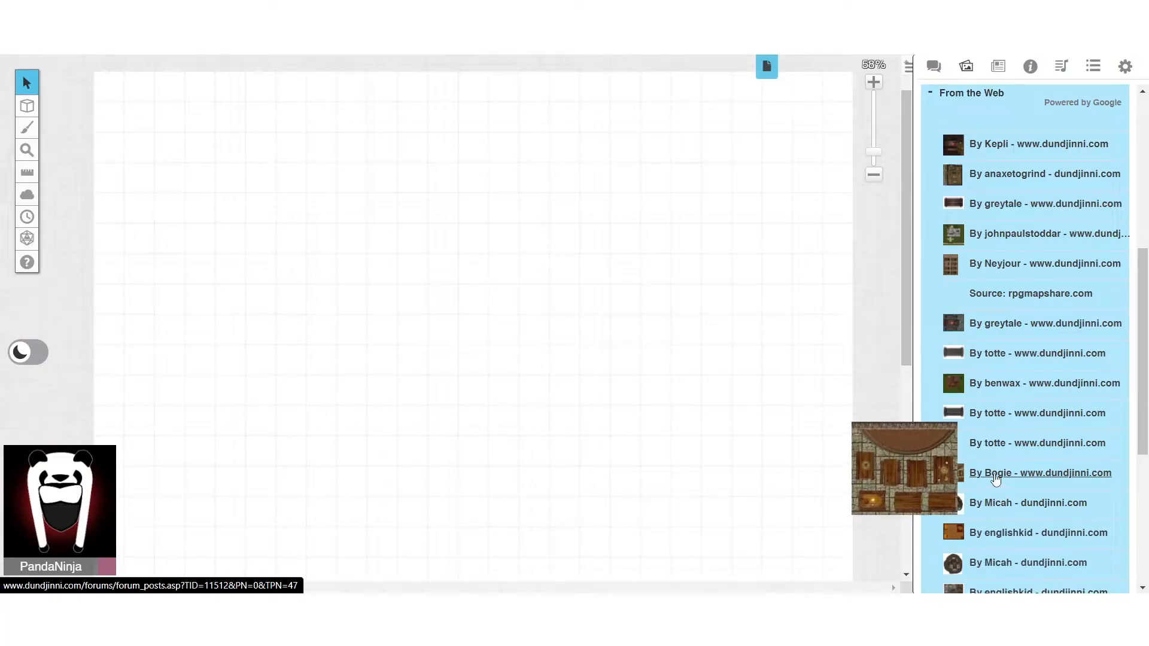
scroll(995, 482, "down", 5)
left_click_drag(1011, 323, 659, 398)
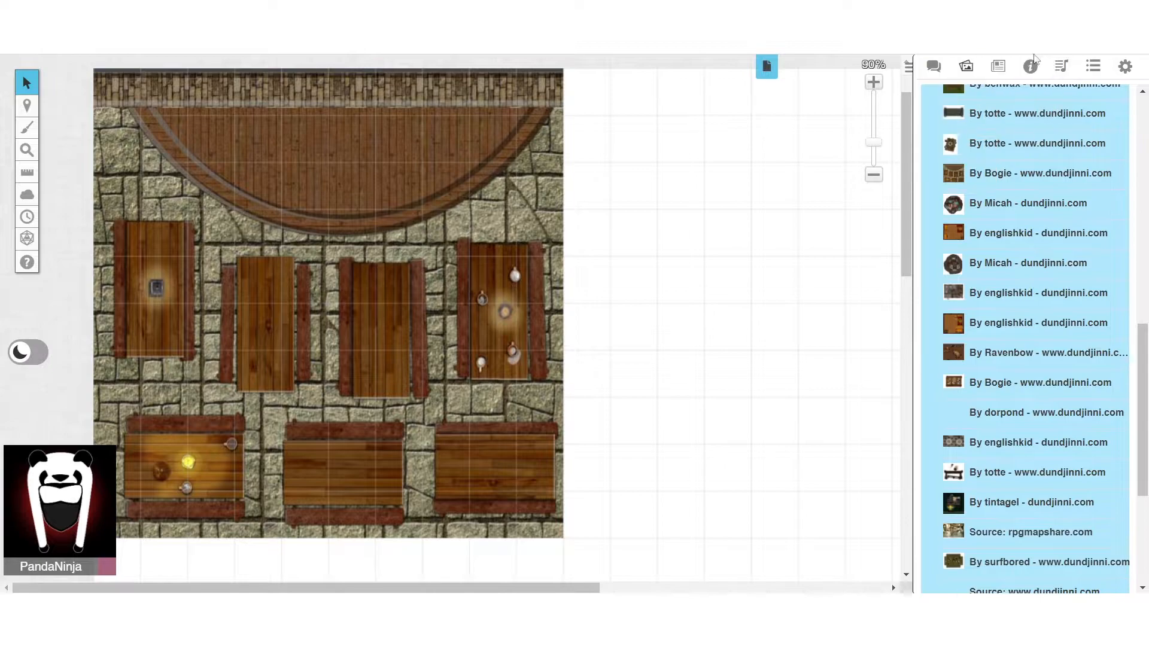
Place "grass battle map.jpg" from the personal art library over the upper-left corner of the tavern map
left_click(996, 67)
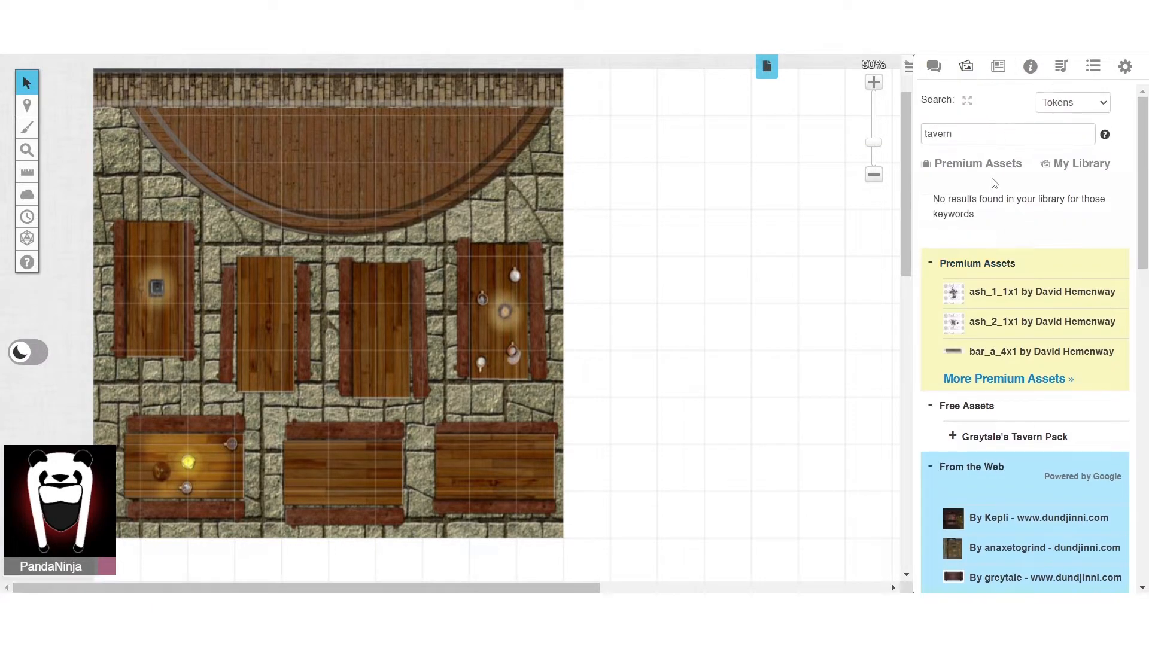
left_click(1061, 165)
left_click_drag(981, 259, 180, 146)
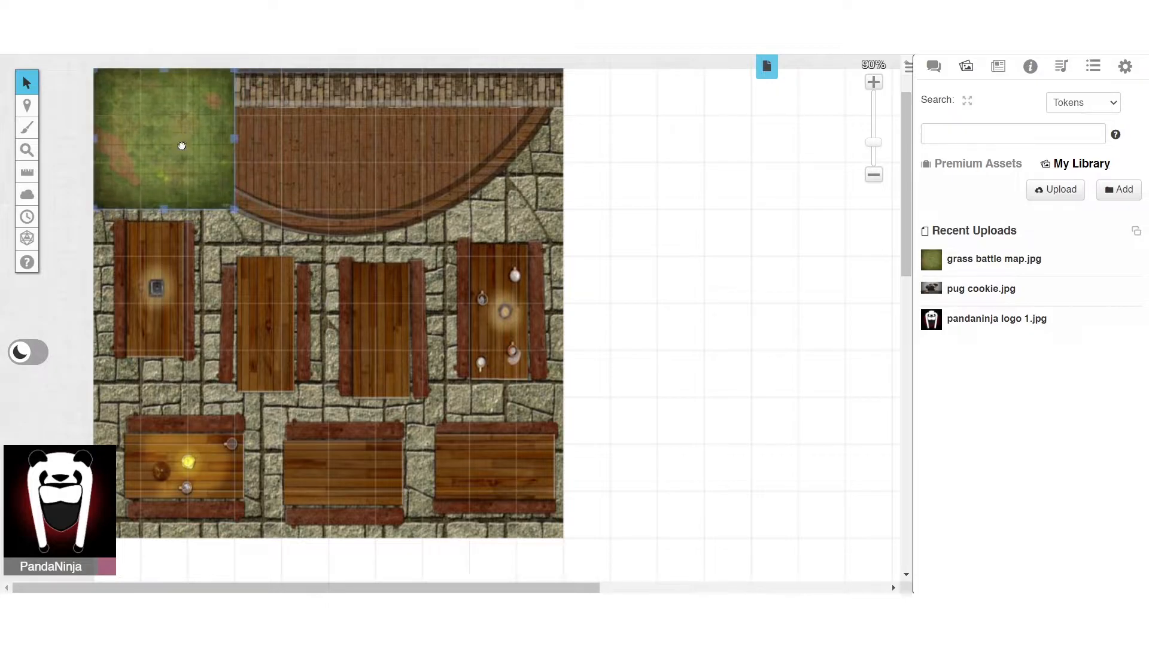
Mark the grass battle map image as a drawing
right_click(181, 146)
mouse_move(201, 147)
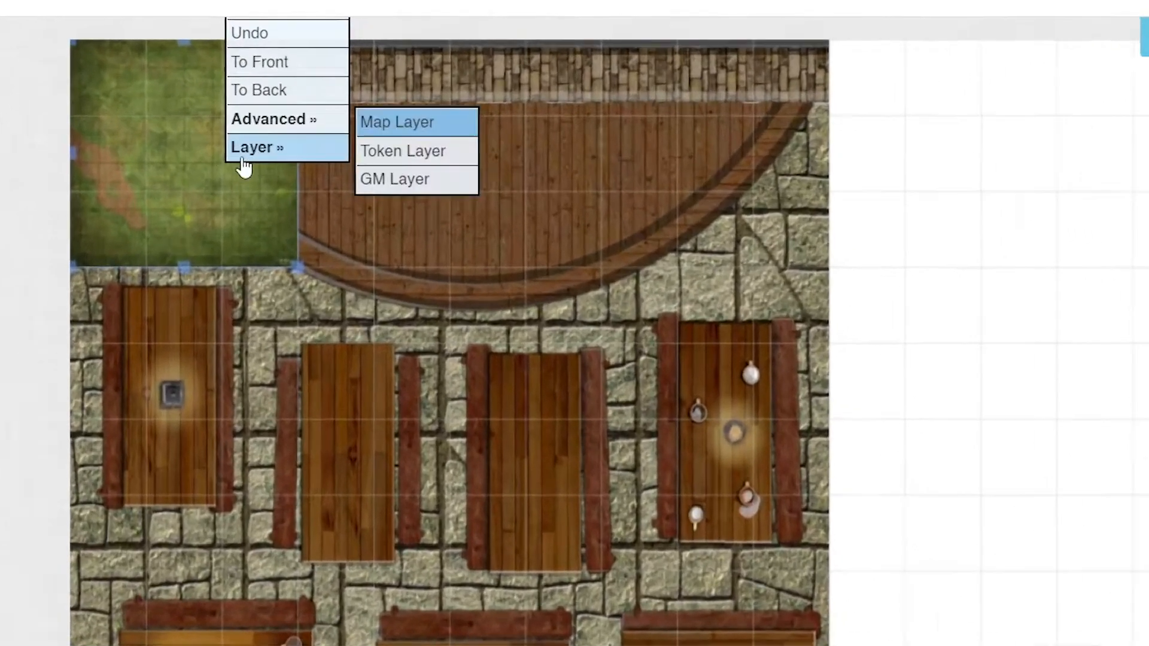
mouse_move(303, 120)
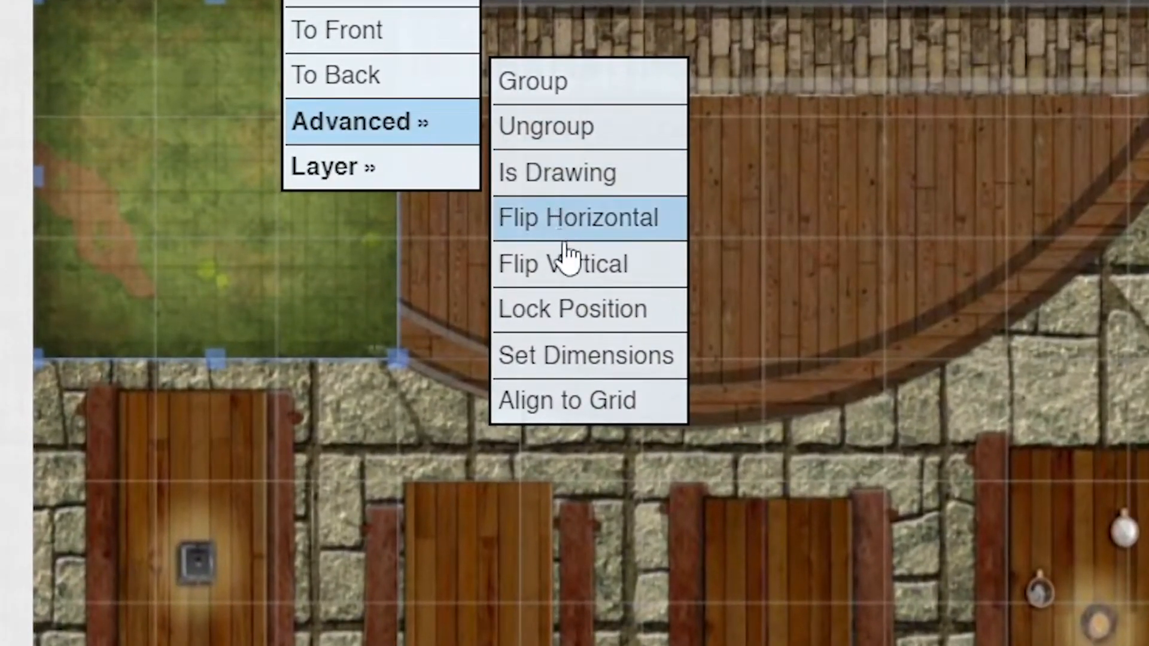
left_click(574, 178)
left_click(319, 244)
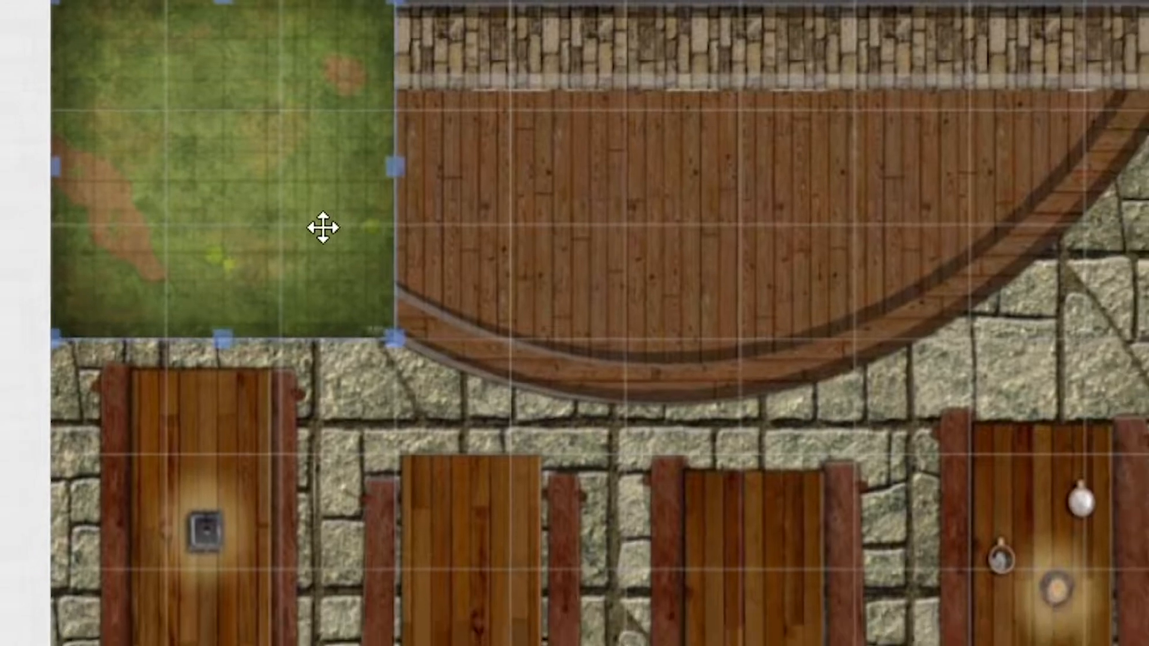
Stretch the grass battle map wider and taller so it covers the tavern map and most of the page
left_click_drag(398, 179, 845, 154)
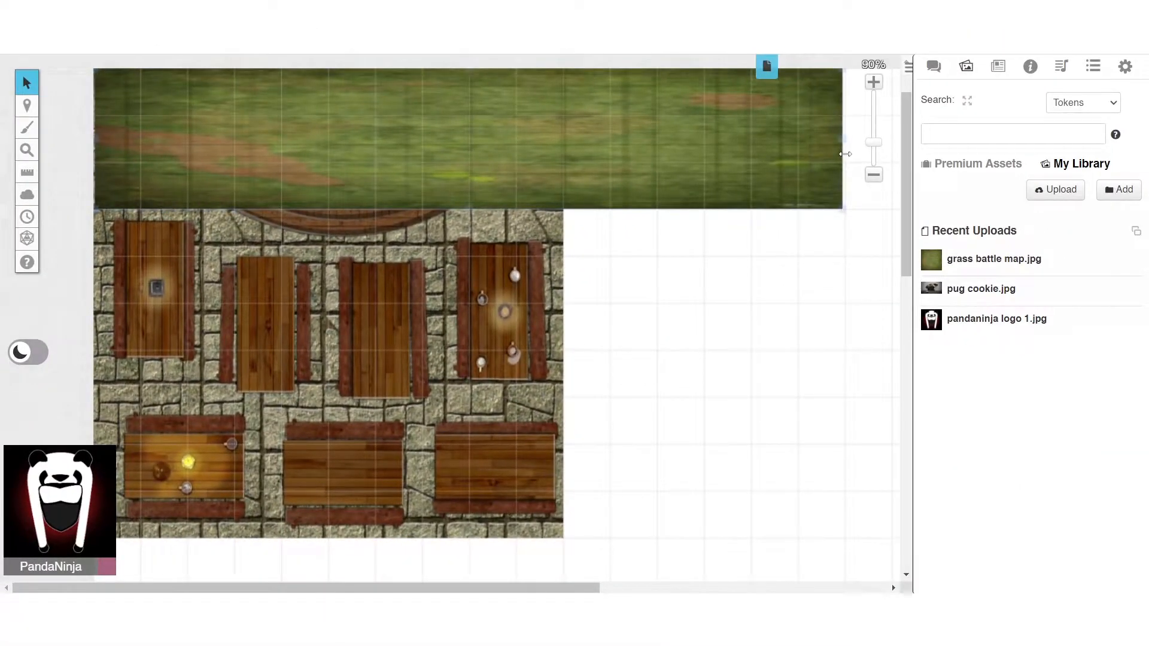
scroll(815, 185, "down", 4)
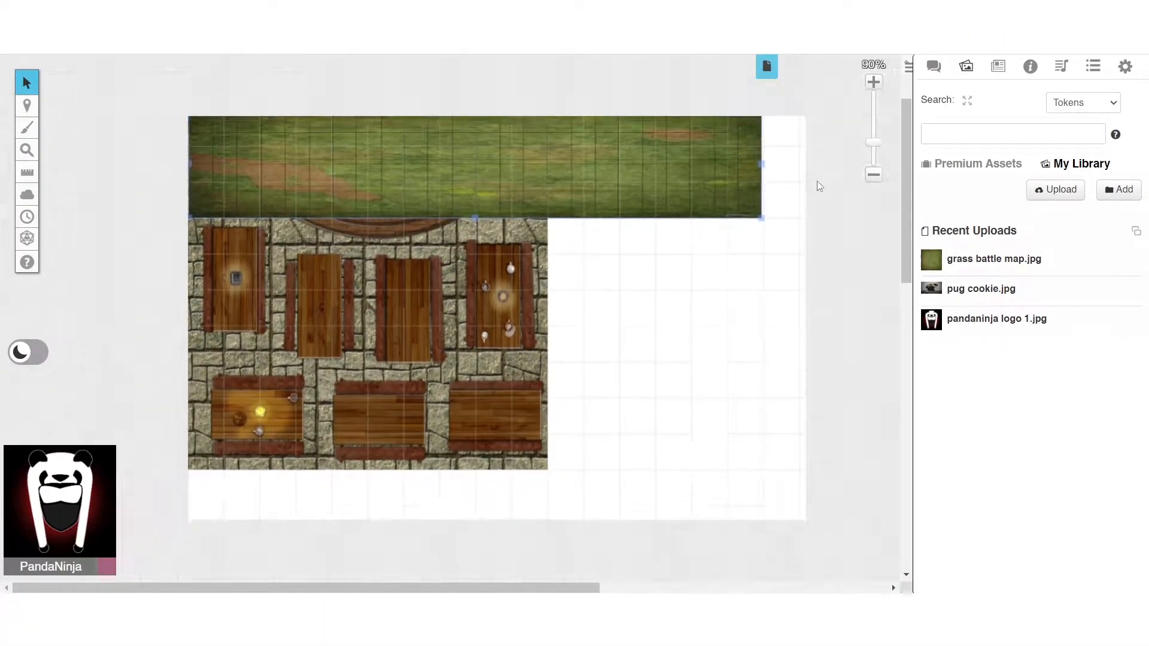
left_click_drag(356, 90, 356, 465)
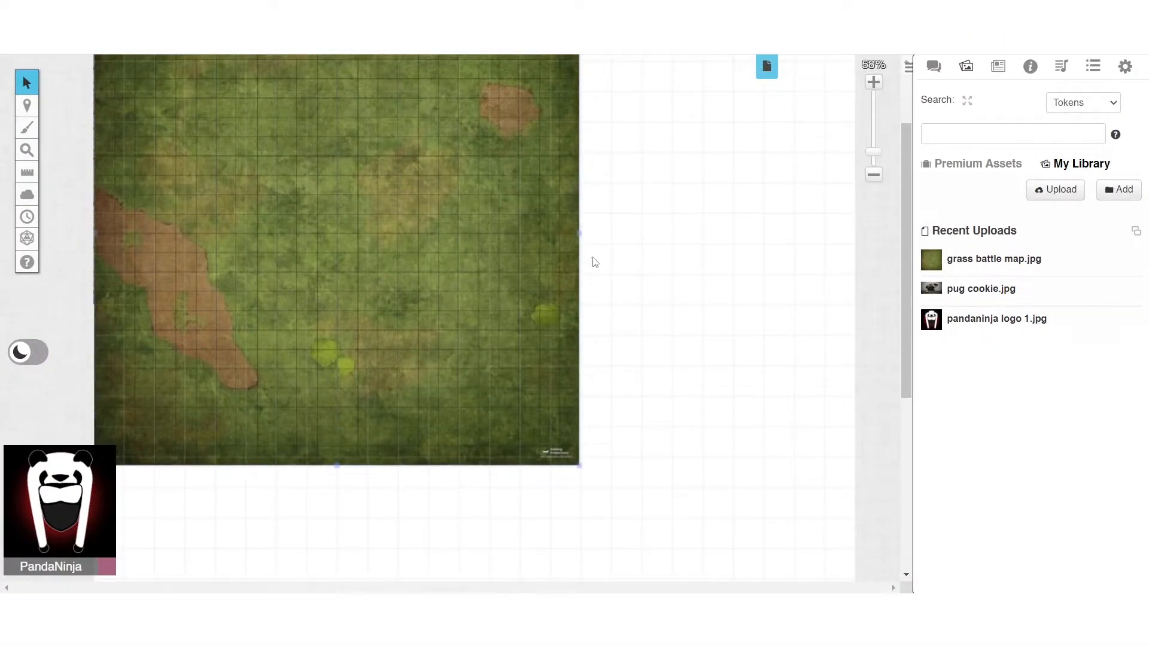
left_click_drag(578, 231, 827, 242)
scroll(507, 395, "down", 1)
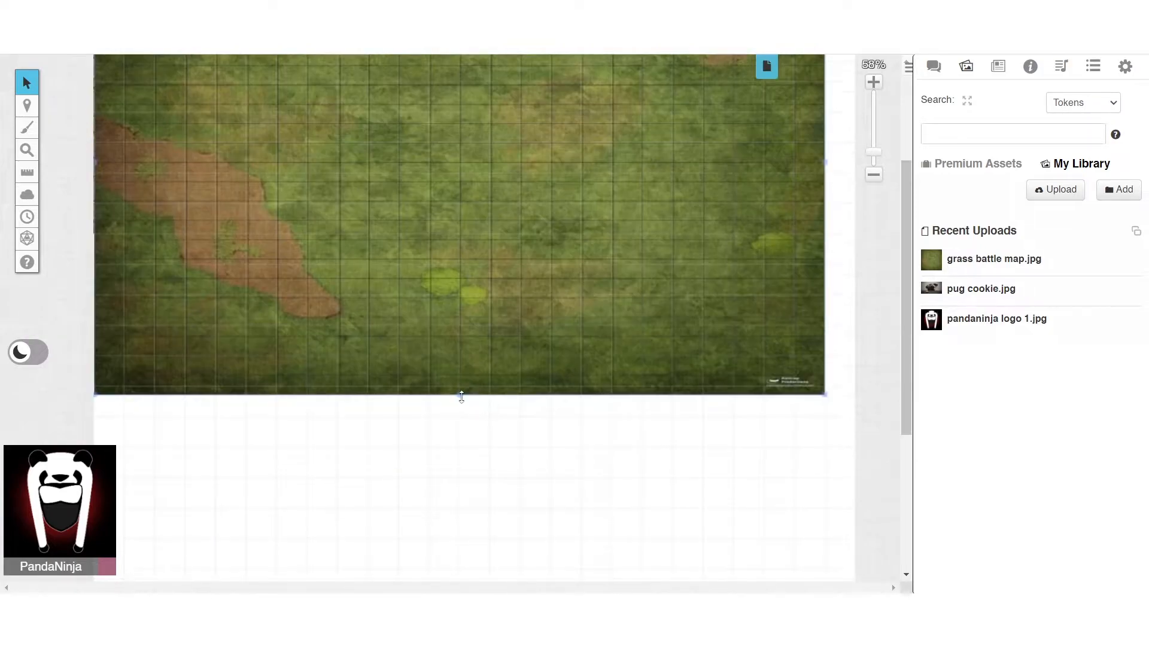
left_click_drag(460, 394, 470, 572)
Examine the stretched grass map's lower edge and how its printed grid lines up with the page grid near the upper-left corner
scroll(366, 471, "up", 2)
scroll(428, 423, "down", 6)
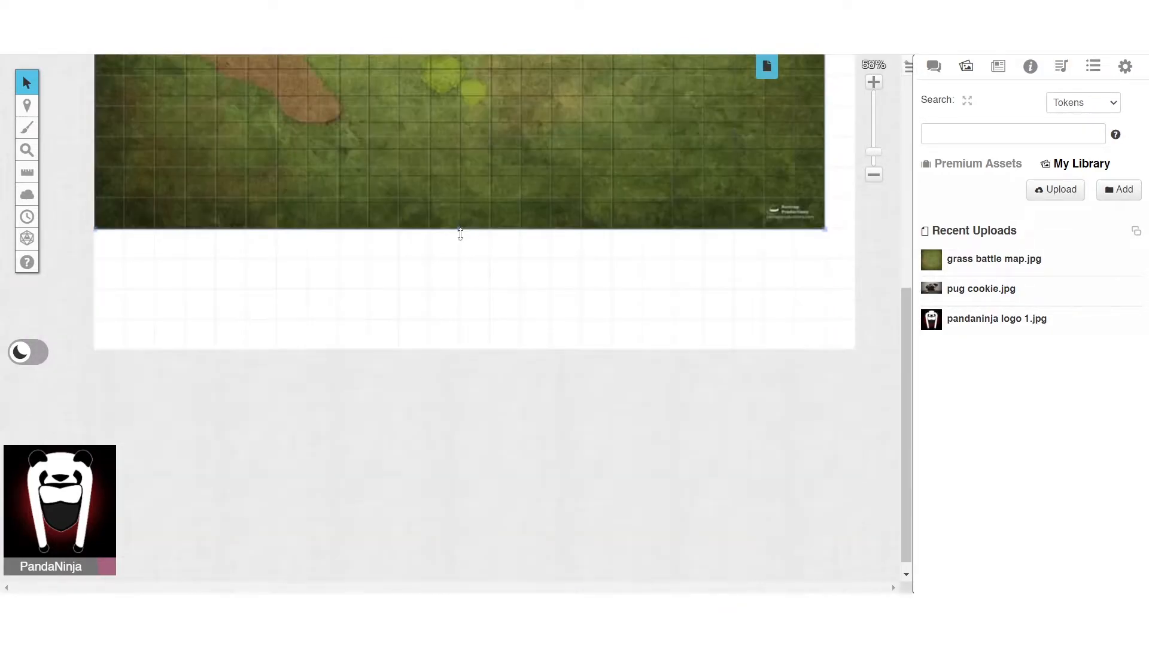
scroll(460, 234, "up", 5)
scroll(141, 179, "up", 3)
scroll(341, 256, "down", 1)
scroll(243, 161, "up", 2)
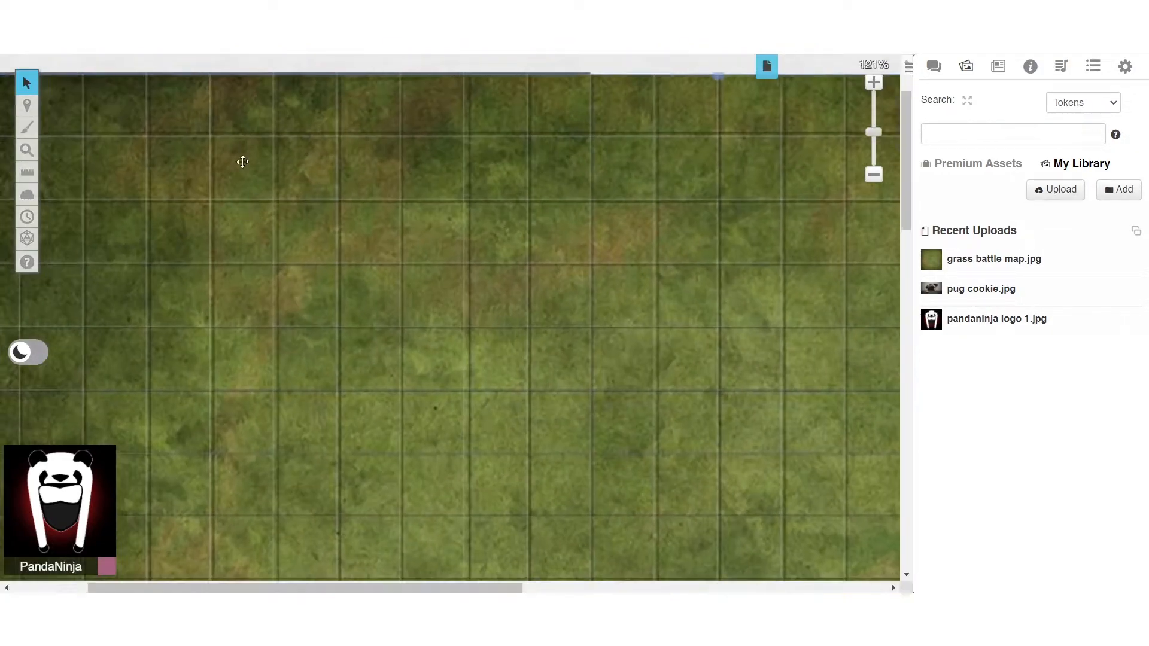
scroll(141, 177, "down", 3)
scroll(326, 252, "up", 3)
left_click_drag(238, 157, 295, 212)
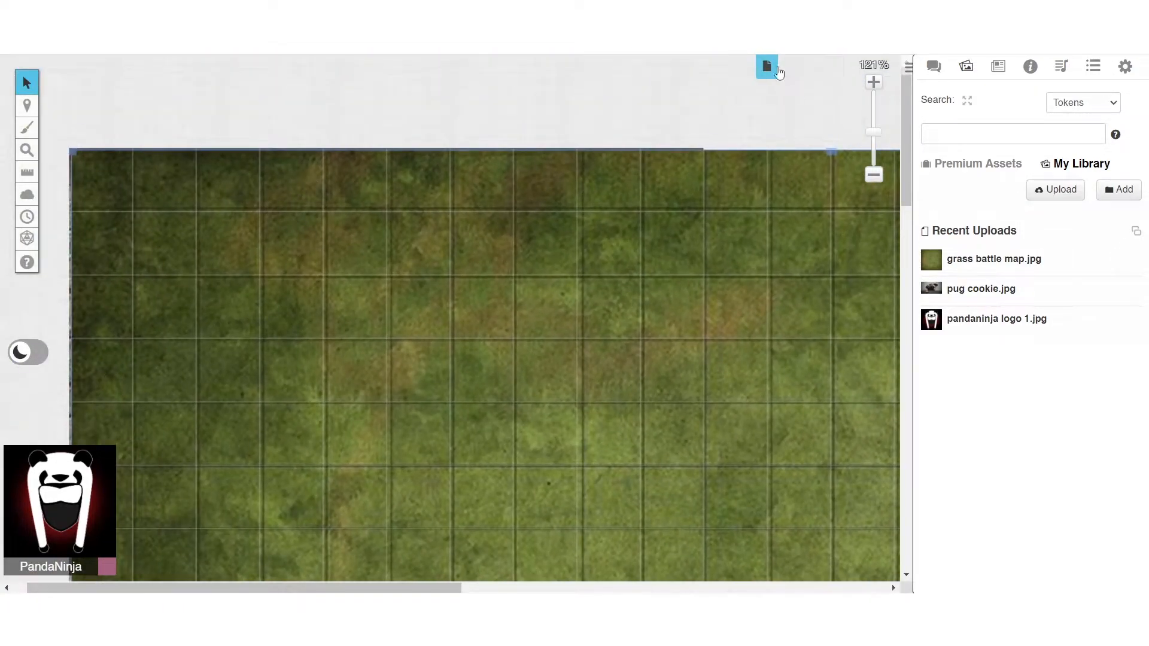
Lower the Start page's grid opacity to the minimum and save the page settings
left_click(766, 67)
left_click(265, 123)
scroll(532, 275, "down", 5)
left_click_drag(473, 279, 392, 293)
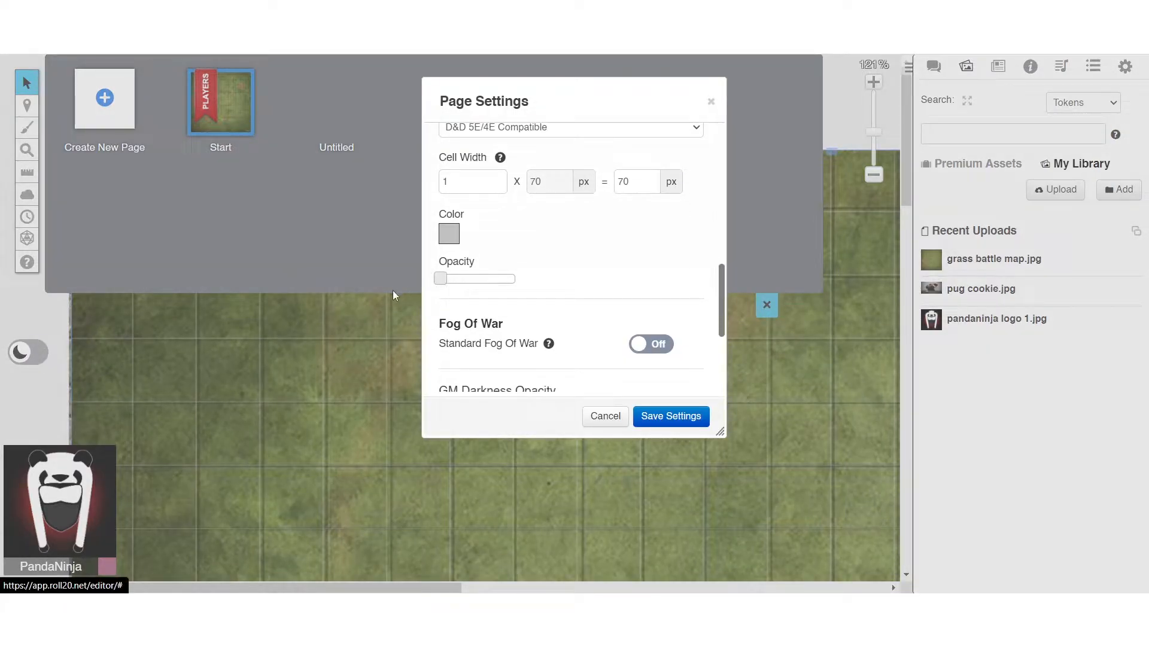
left_click(652, 421)
left_click(767, 309)
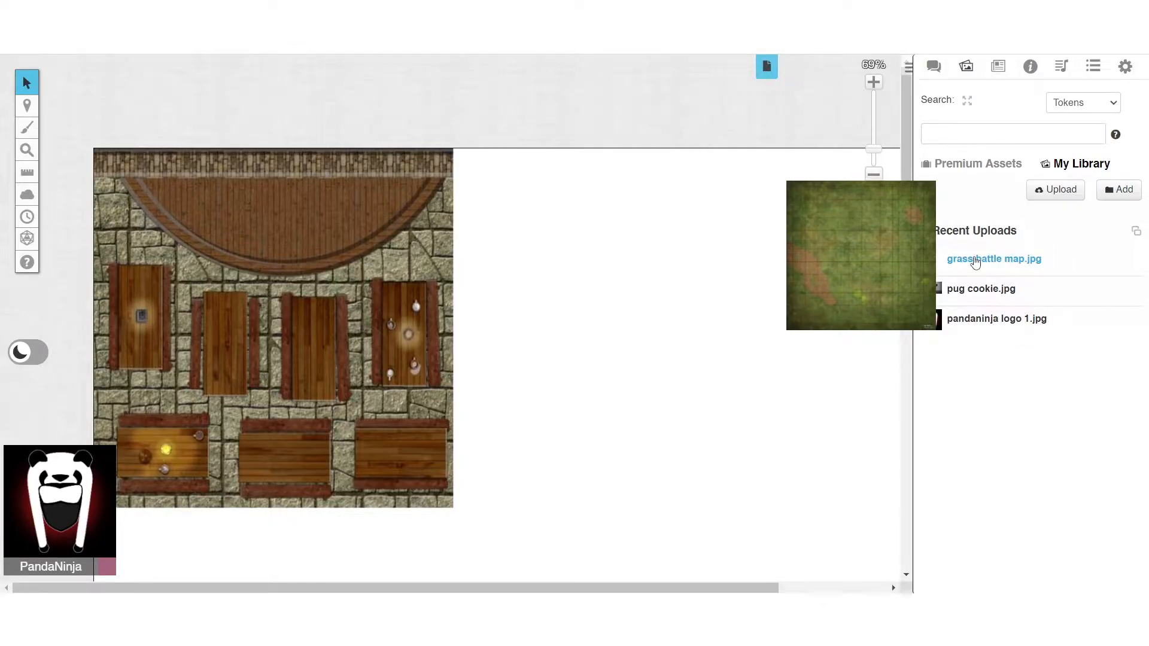
Place "grass battle map.jpg" from the personal library over the tavern map and enlarge it to cover the tavern completely
left_click_drag(975, 262, 158, 194)
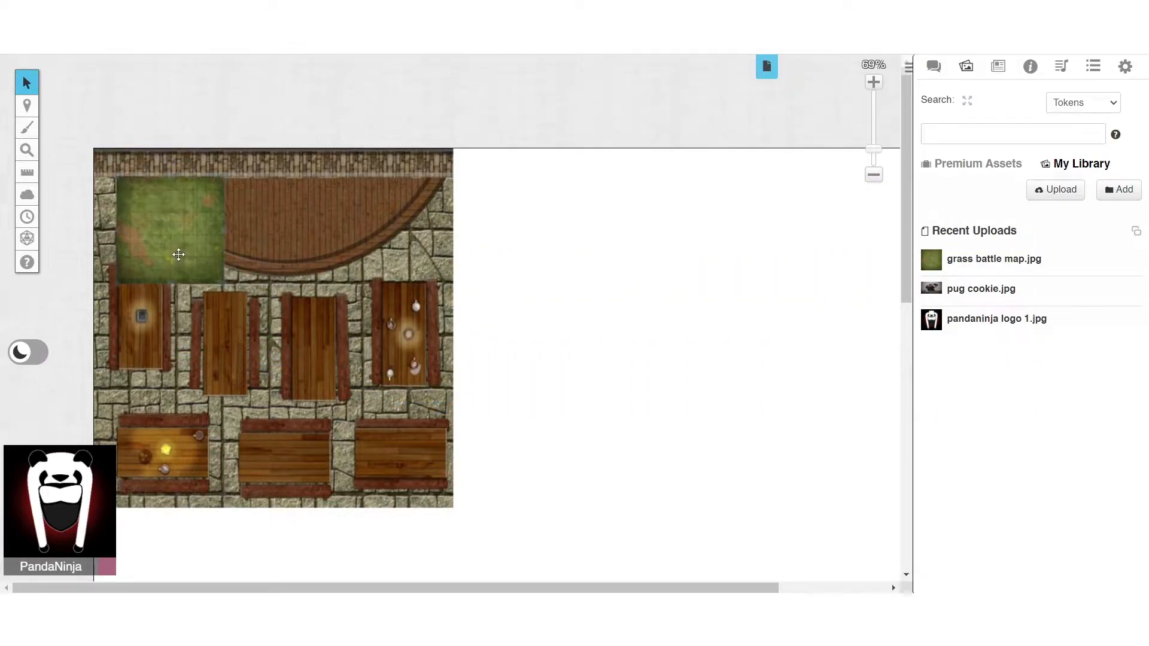
left_click_drag(202, 257, 489, 544)
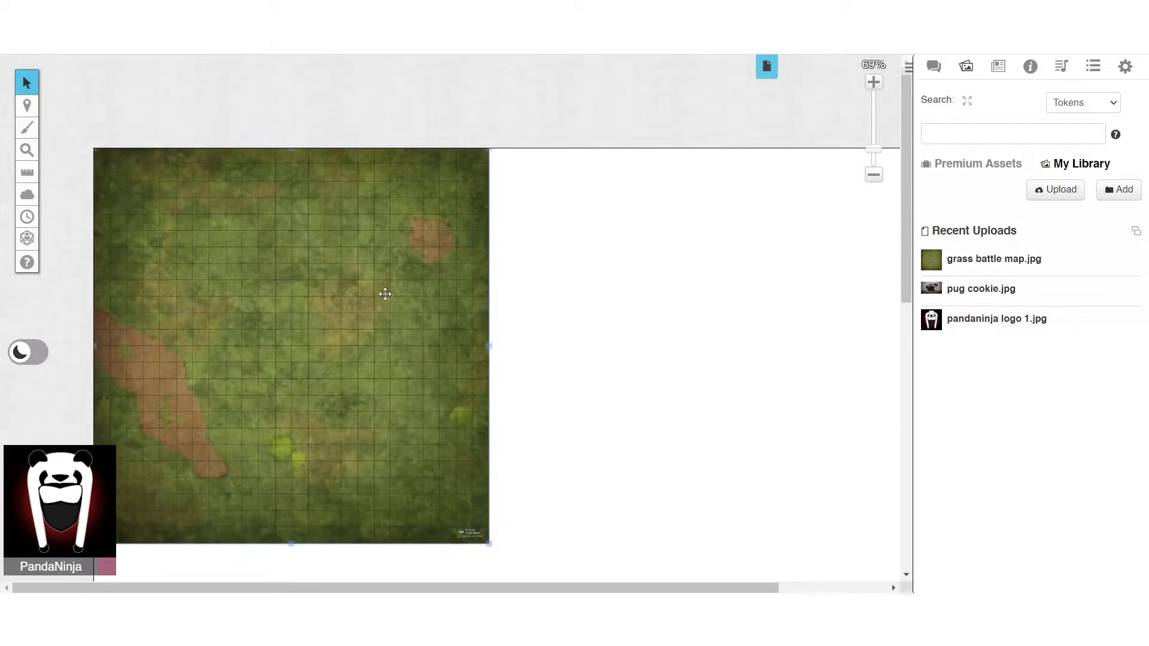
Align the grass map to the page grid using a 3 x 3 cell box, accepting cells of 32 x 33 pixels
right_click(370, 267)
mouse_move(416, 243)
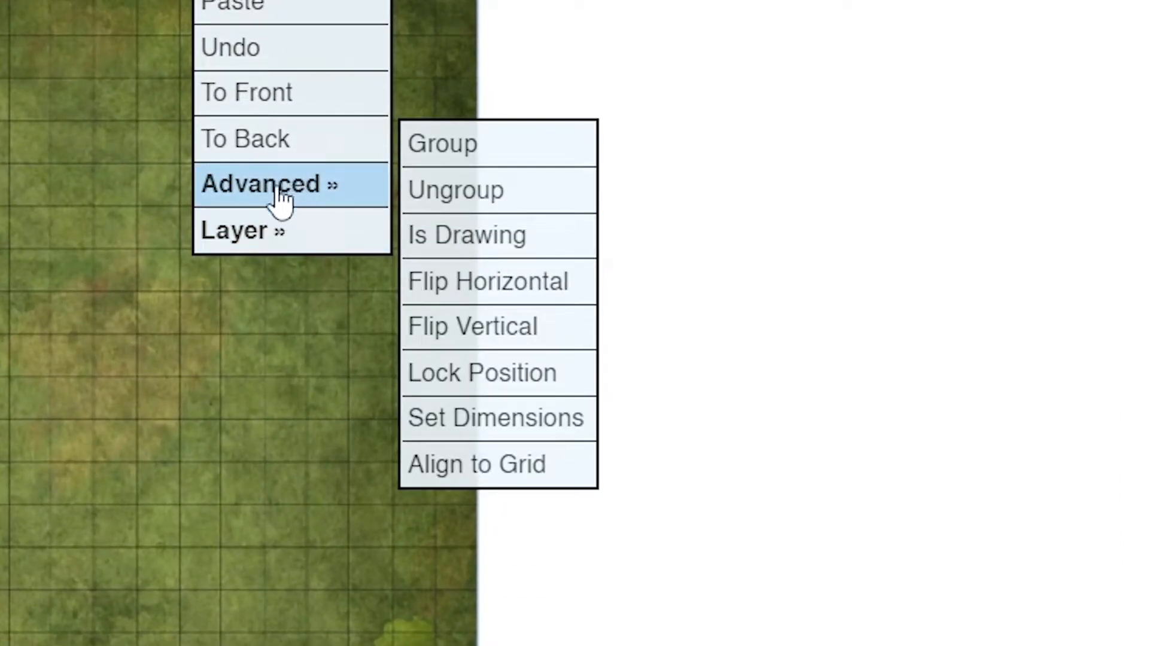
left_click(490, 458)
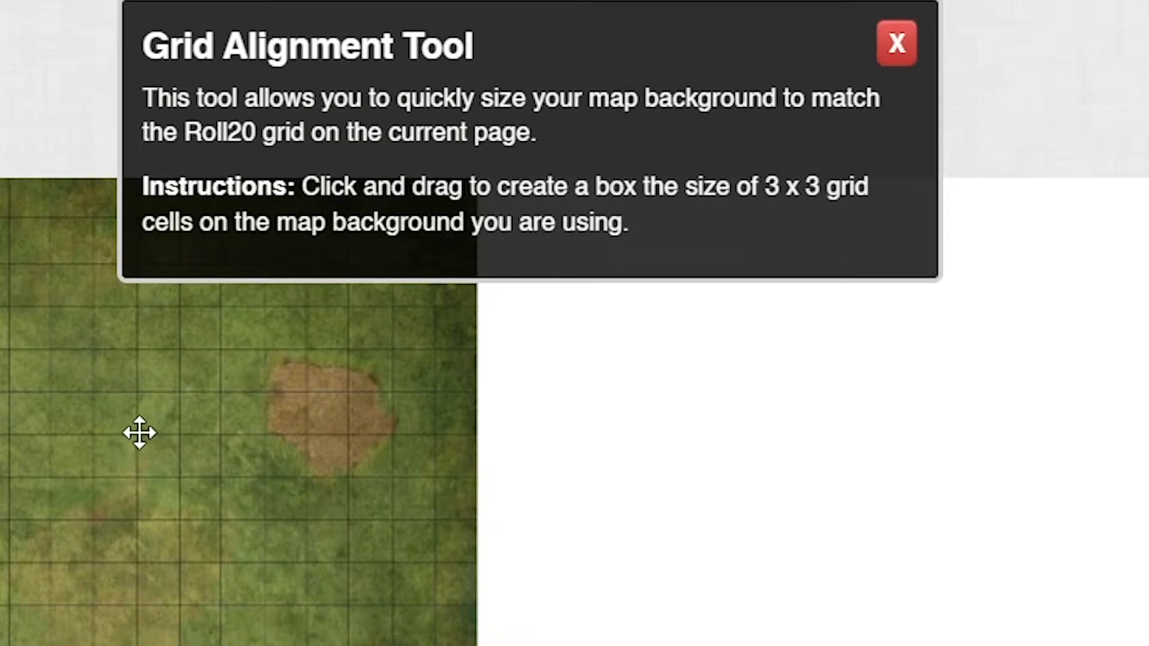
left_click_drag(137, 340, 248, 462)
left_click_drag(248, 553, 267, 564)
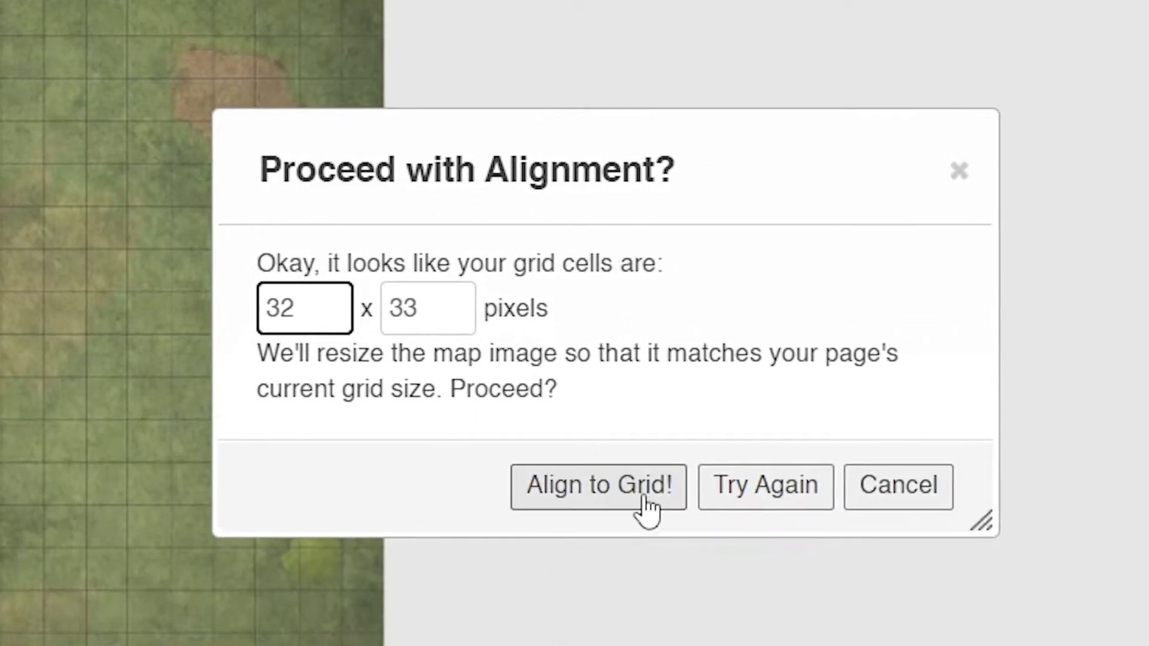
left_click(652, 509)
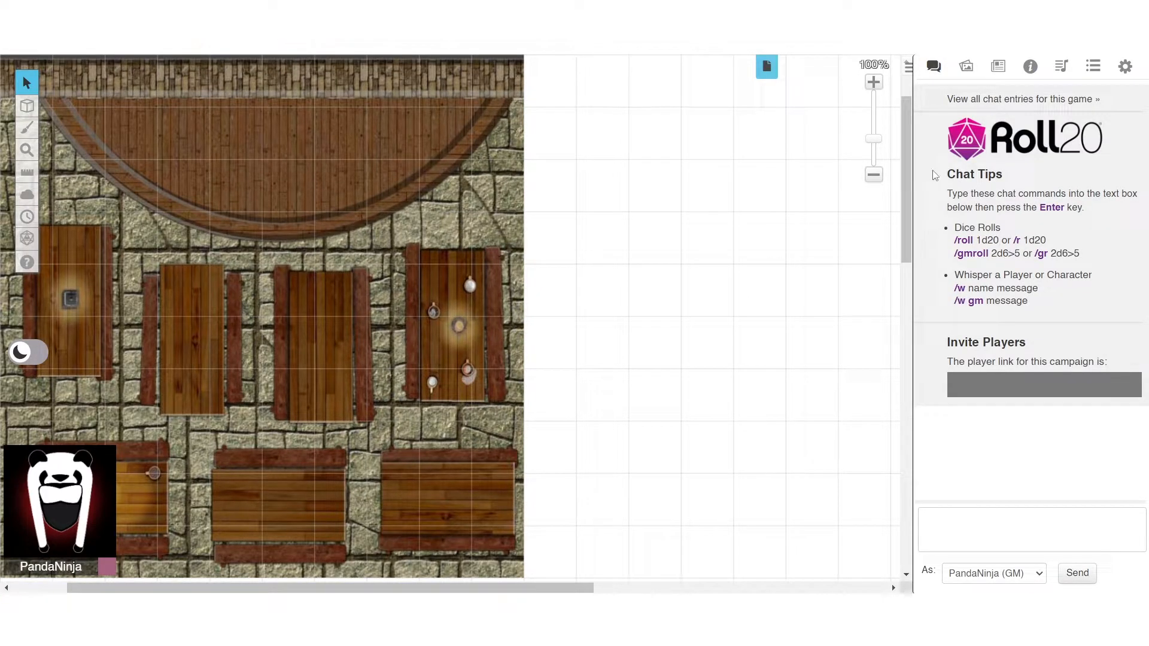
Browse the free premium assets in the art library, including the Pathfinder Second Edition character art set
left_click(967, 66)
left_click(1080, 164)
left_click(998, 171)
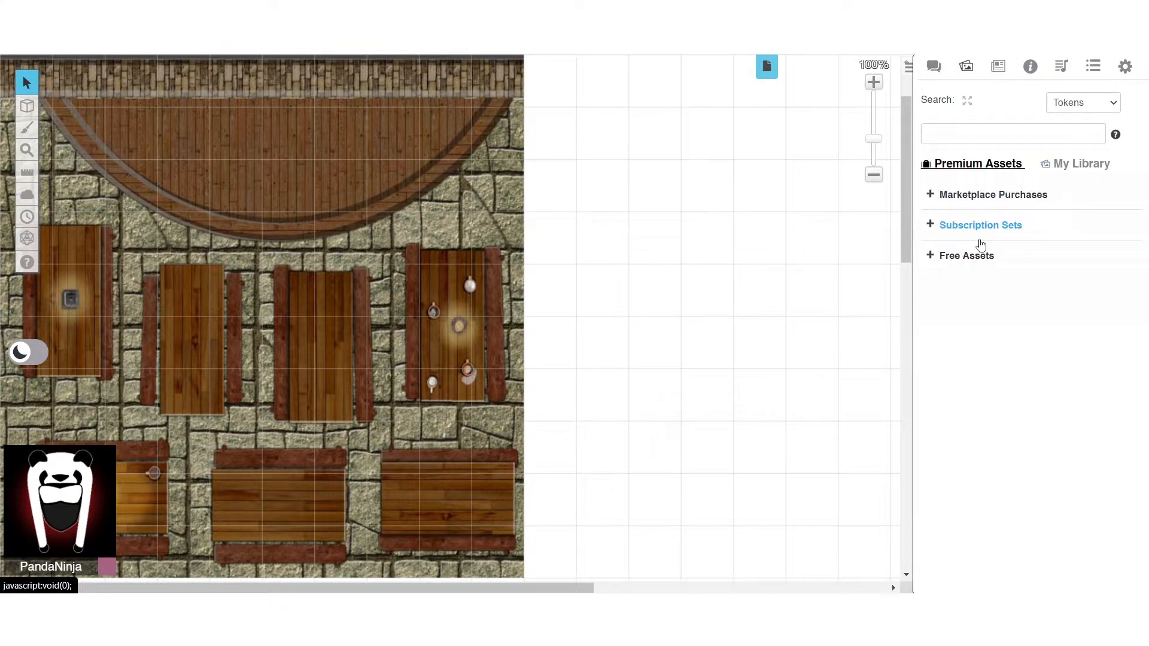
left_click(936, 262)
scroll(935, 265, "down", 10)
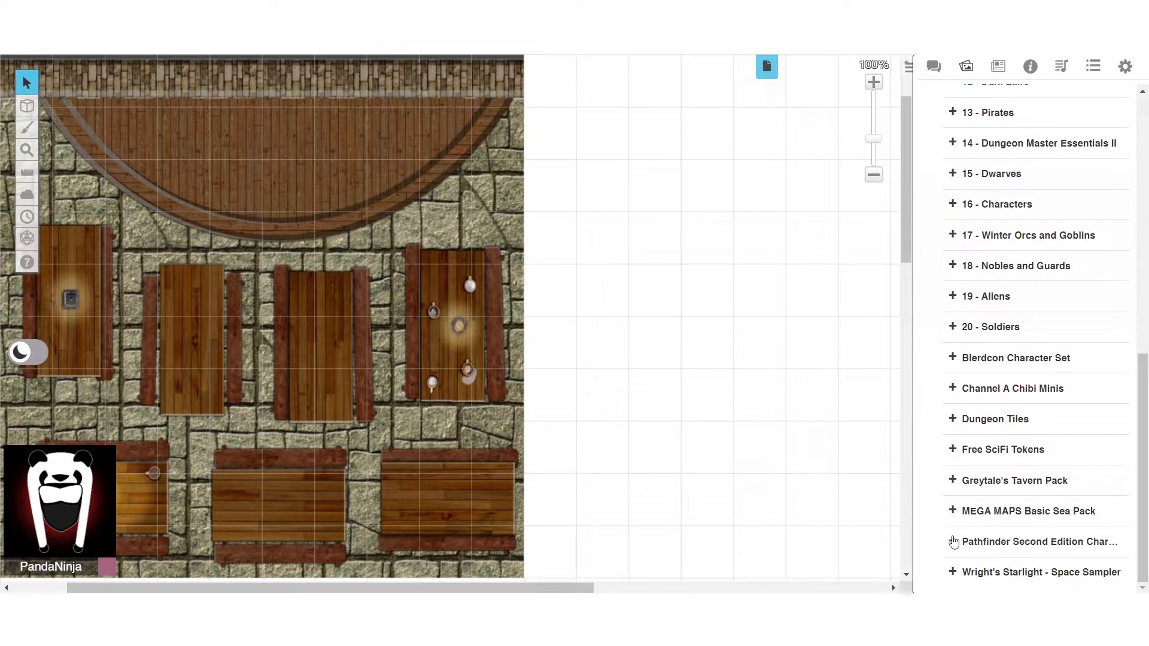
left_click(953, 541)
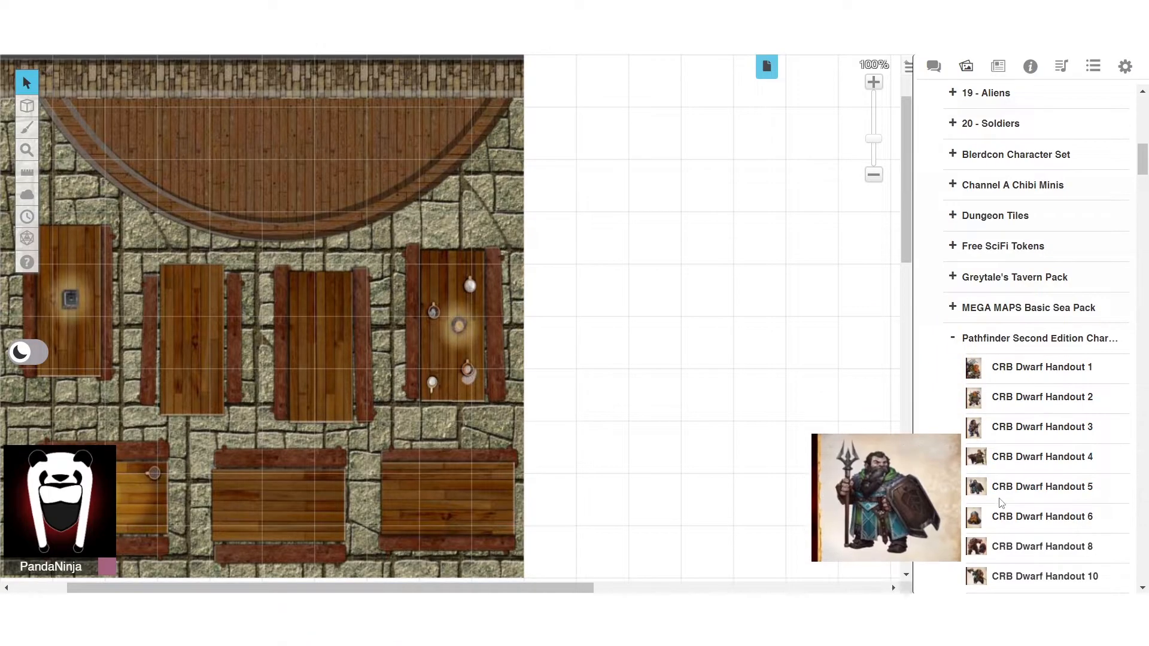
scroll(957, 371, "up", 10)
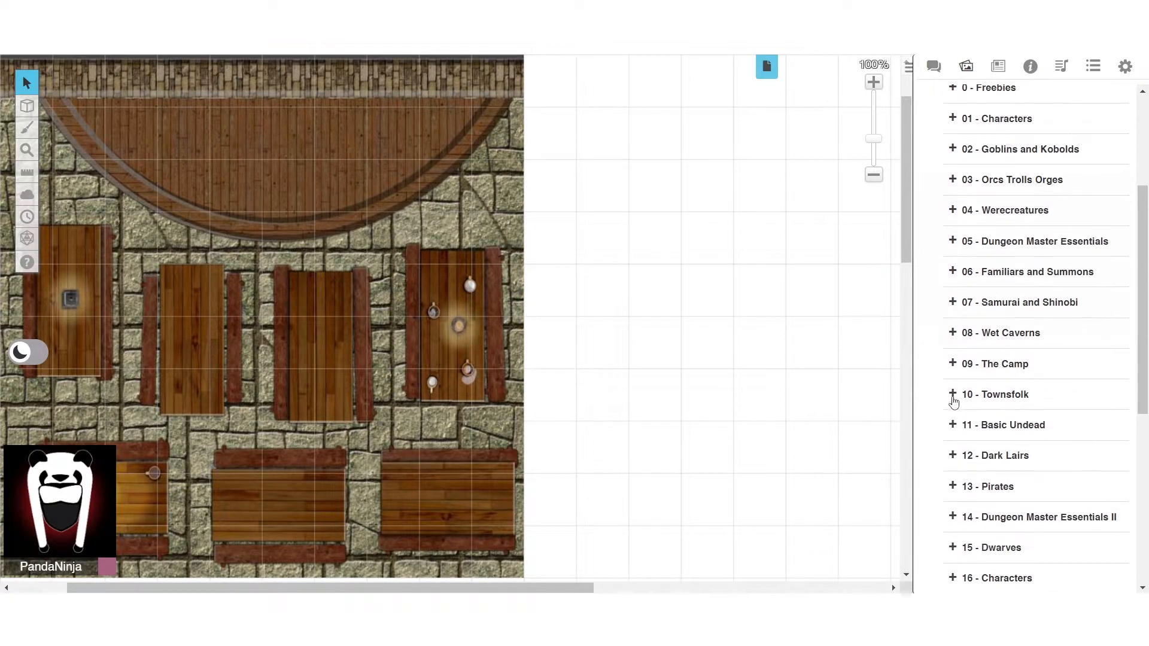
scroll(953, 399, "up", 3)
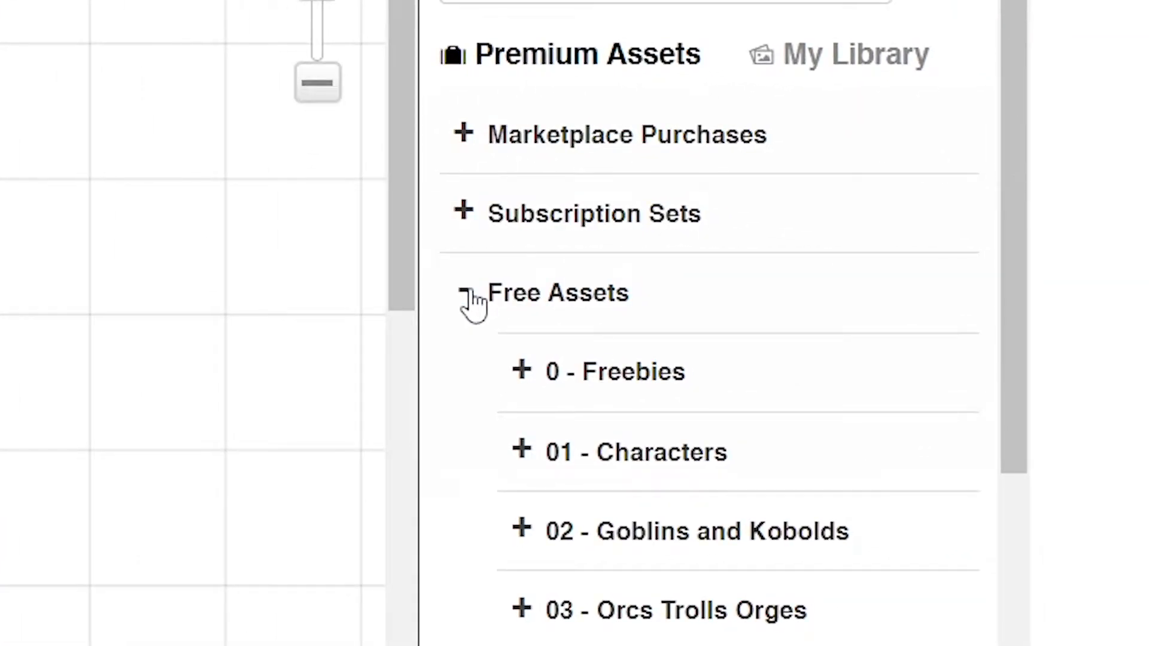
Switch to the Roll20 Marketplace token listings and sort them by Price (Low to High)
scroll(474, 169, "down", 3)
left_click(518, 257)
scroll(537, 200, "down", 3)
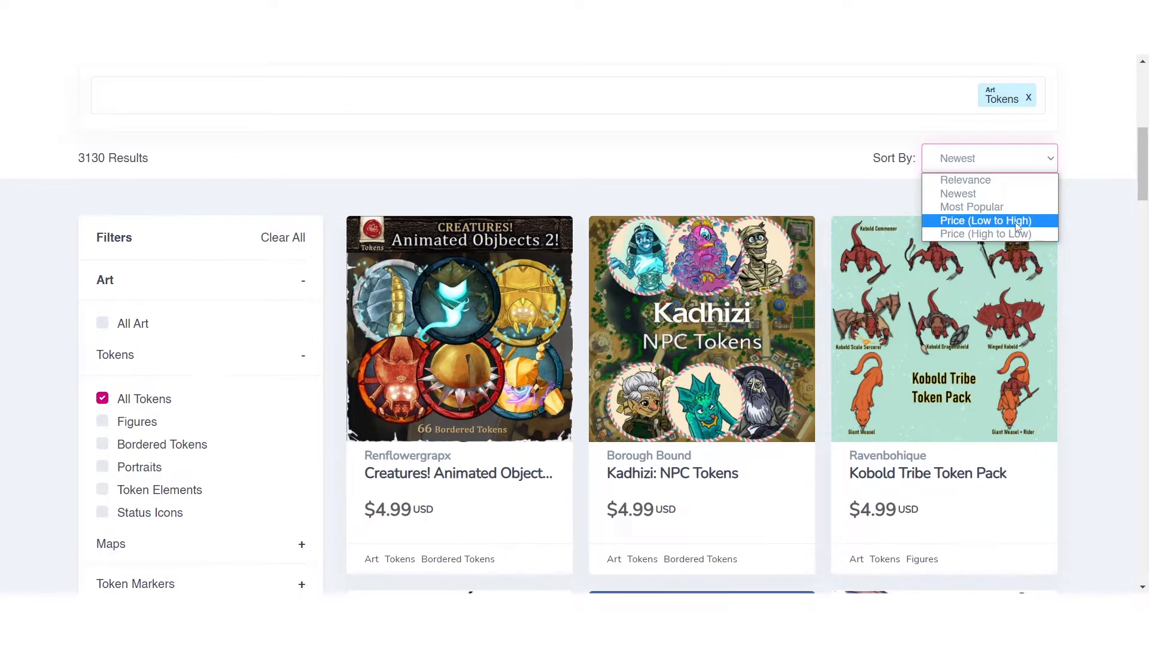
left_click(1015, 222)
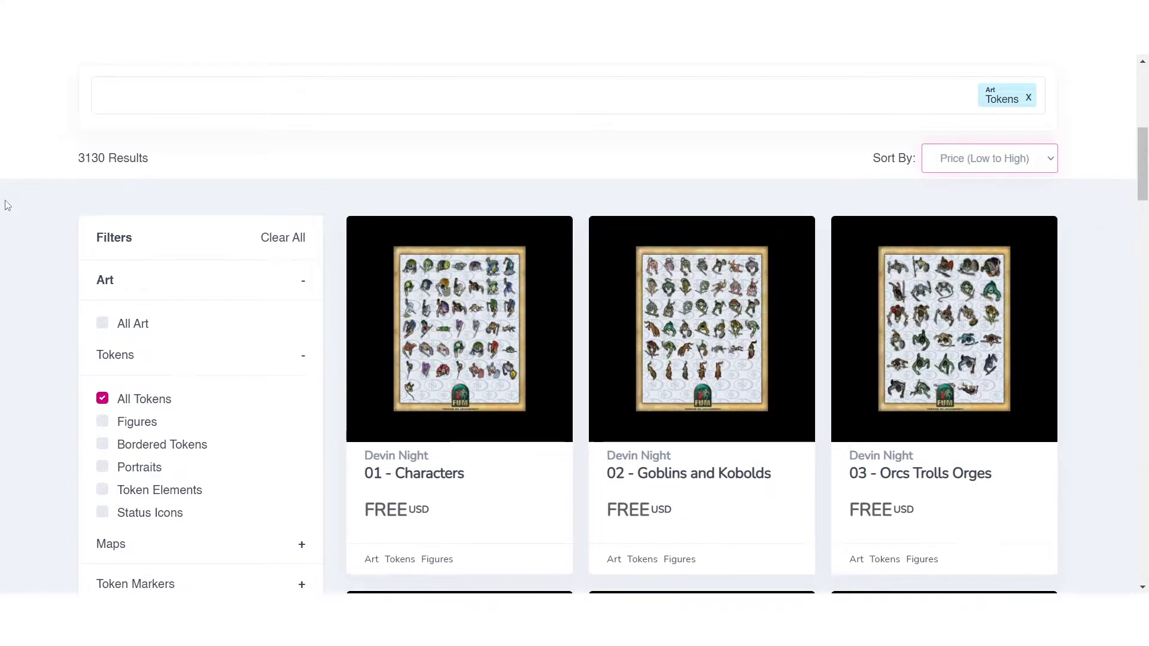
Look through the free token packs and open the Pathfinder Second Edition character art pack by Paizo
scroll(7, 205, "down", 15)
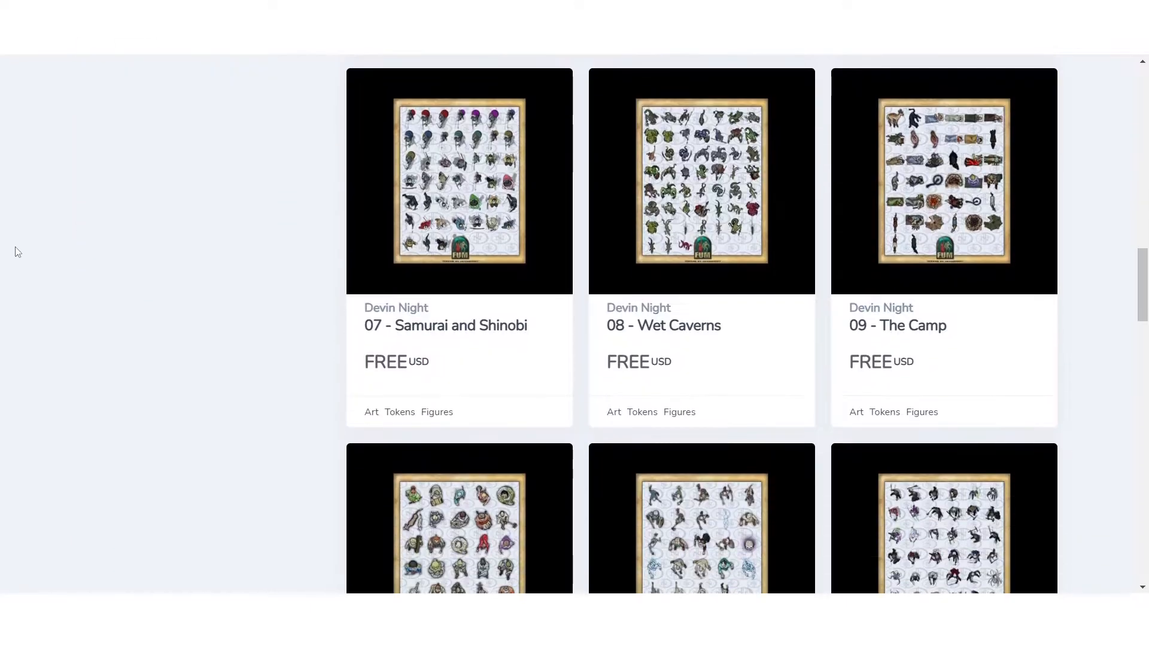
scroll(18, 248, "down", 18)
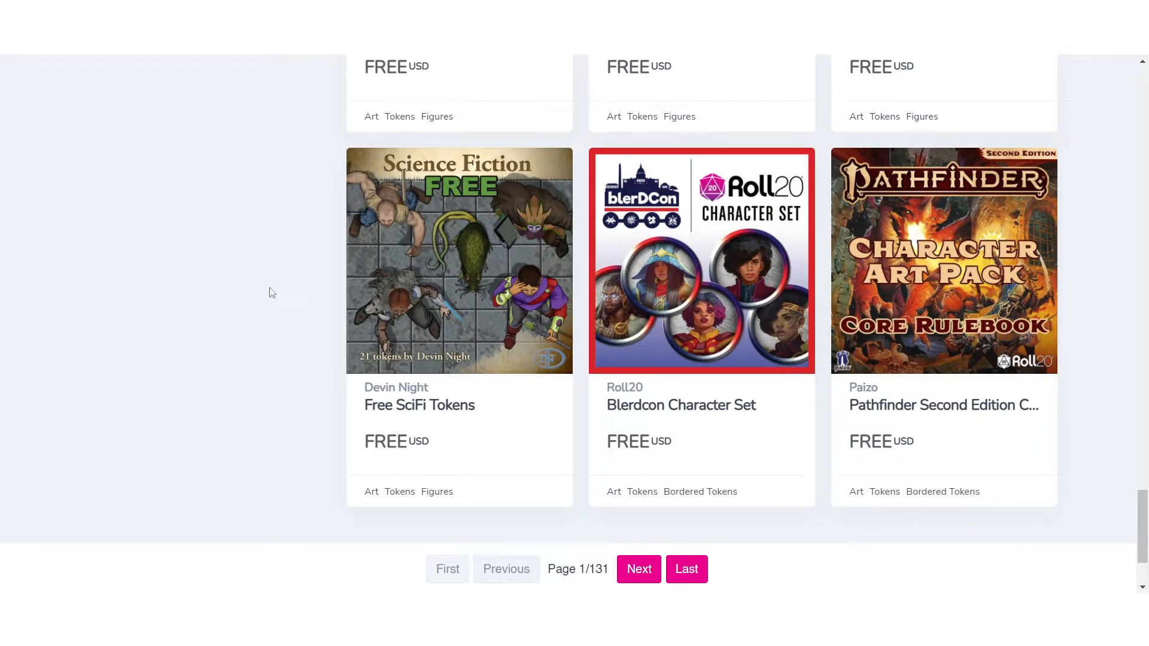
left_click(939, 407)
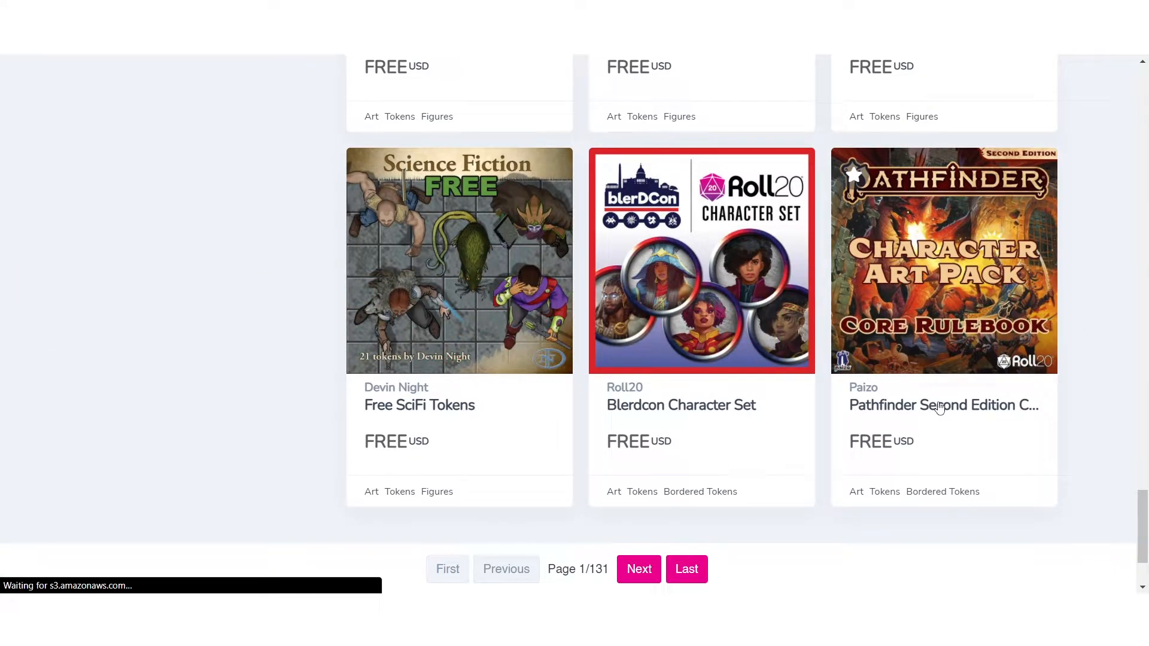
Return to the game's art library and browse the human and dwarf images in the free Pathfinder Second Edition set
scroll(939, 408, "down", 3)
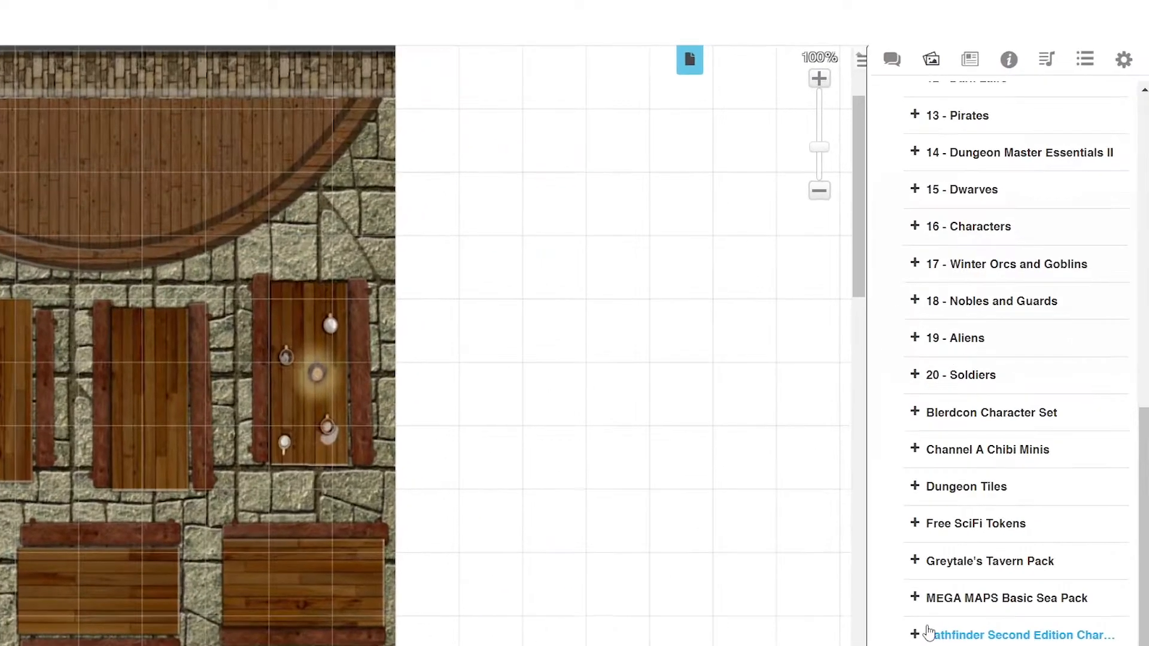
scroll(662, 602, "down", 10)
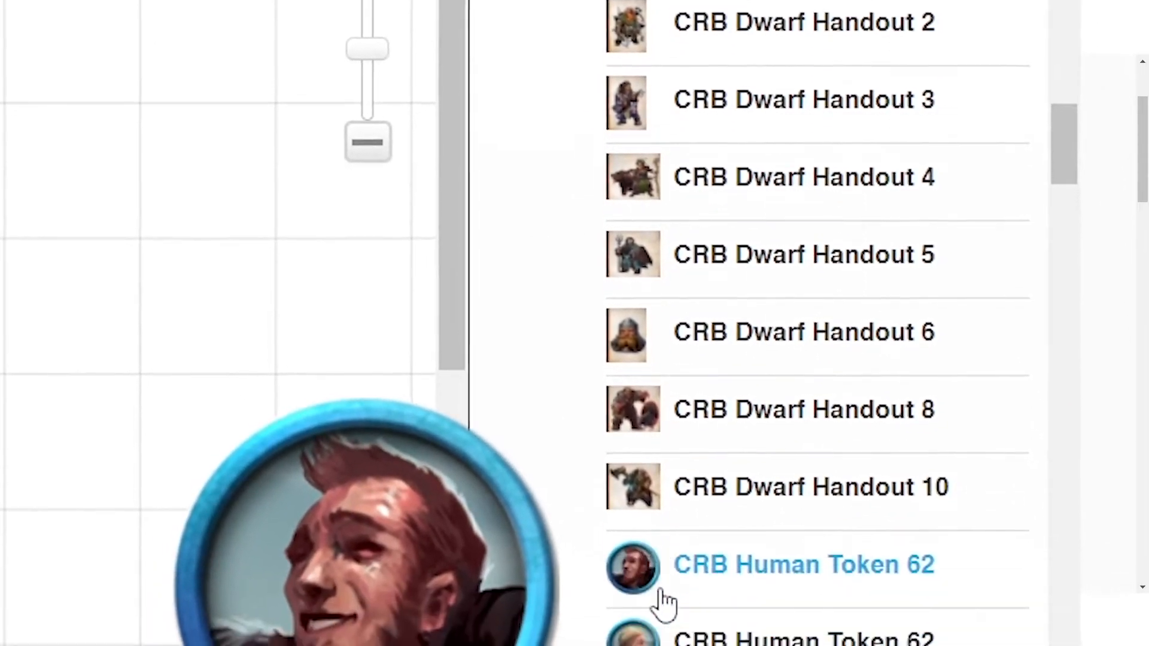
scroll(755, 221, "down", 3)
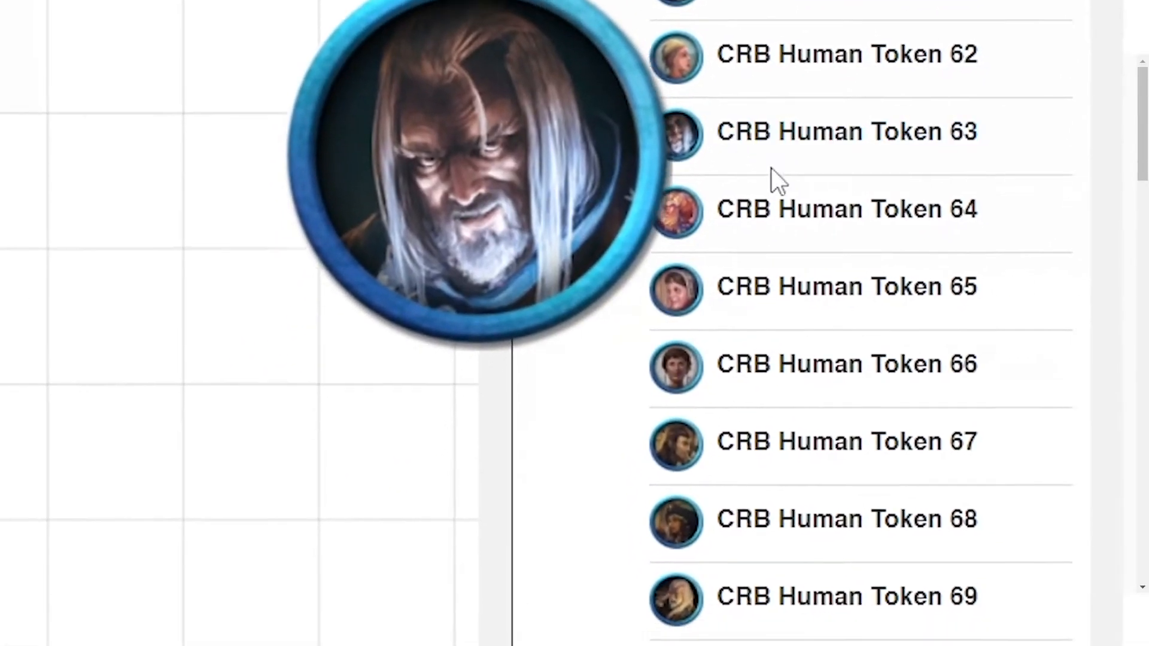
scroll(813, 425, "down", 5)
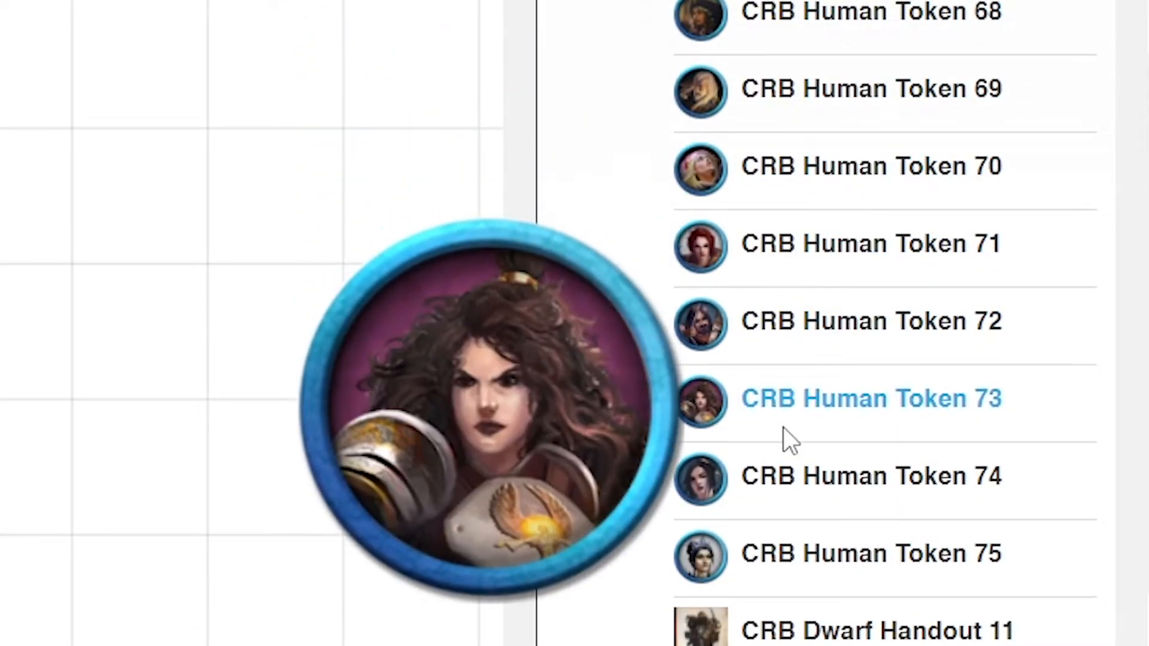
scroll(803, 323, "down", 3)
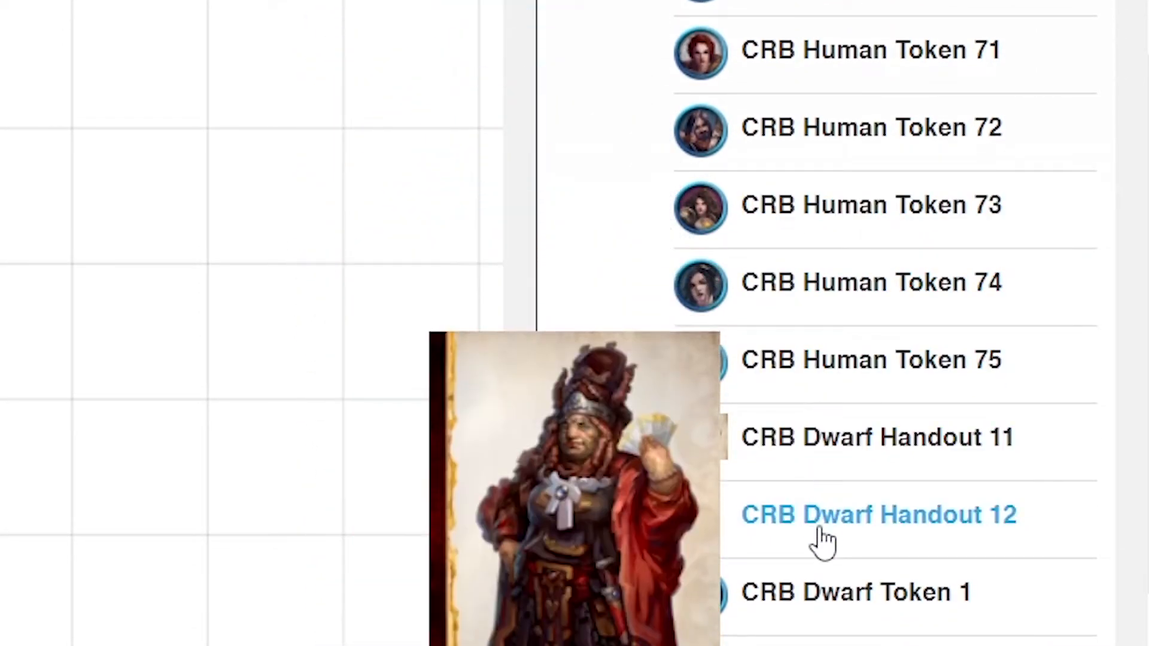
scroll(815, 539, "down", 5)
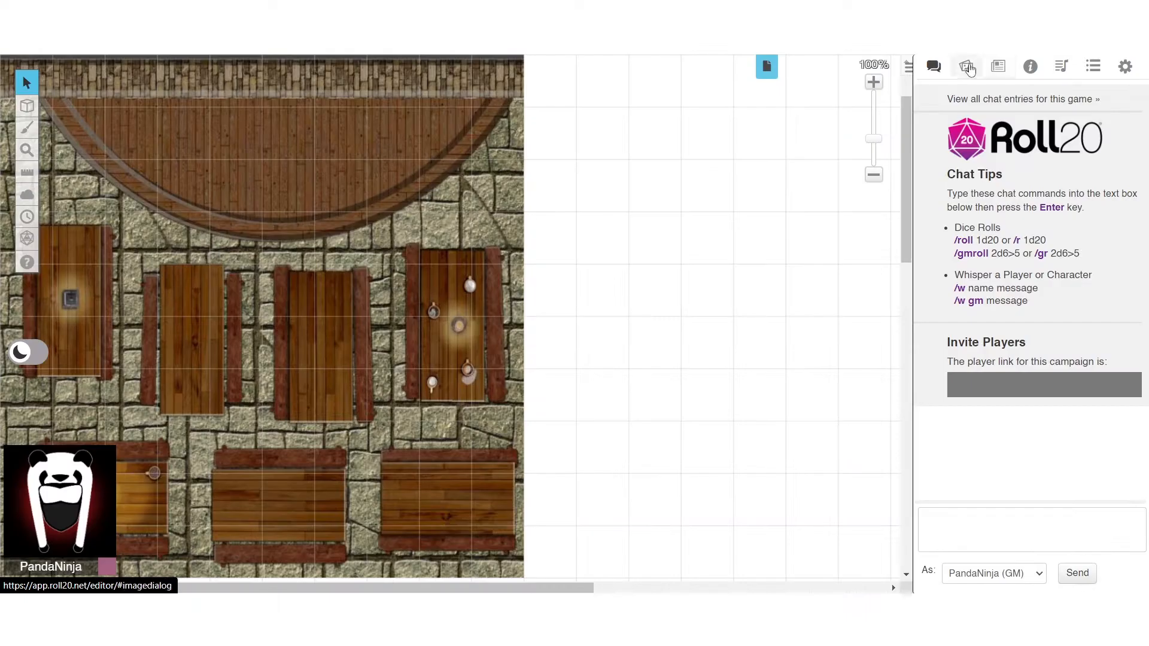
Browse the free premium assets and look through the dwarf handouts in the Pathfinder Second Edition character set
left_click(965, 65)
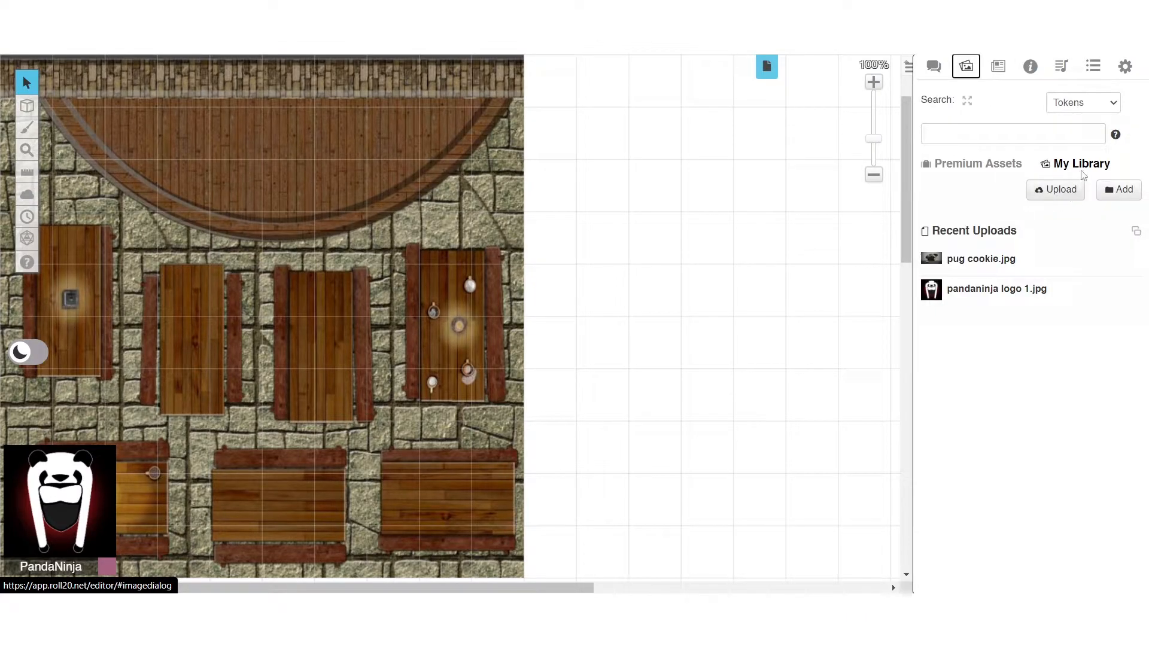
left_click(999, 168)
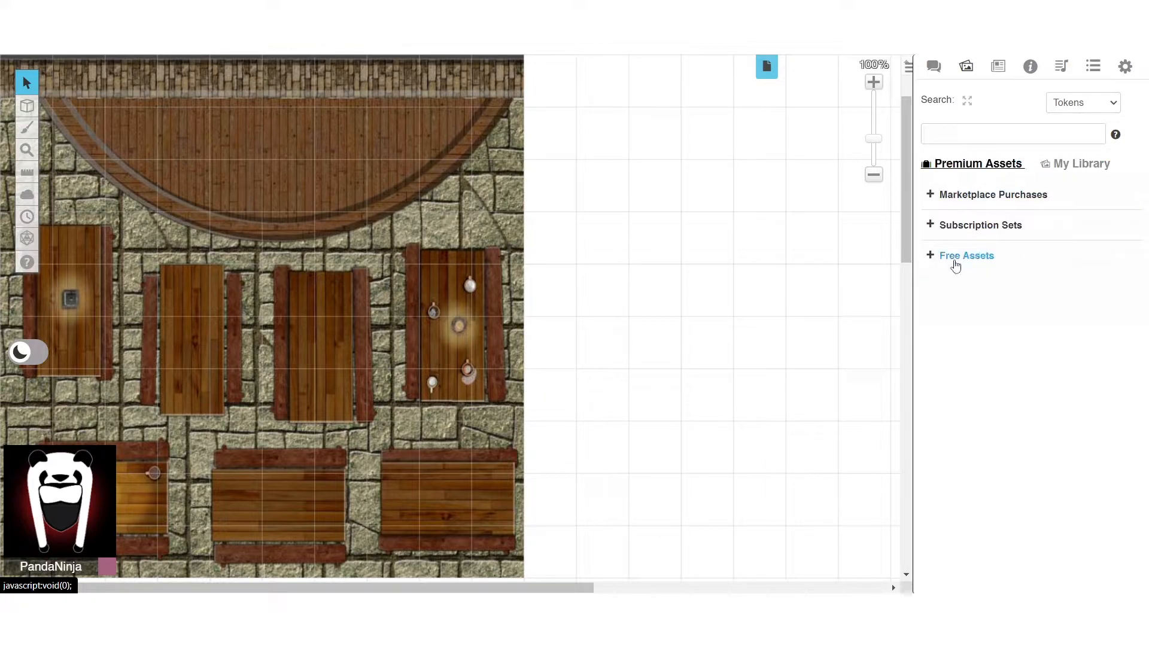
left_click(957, 257)
scroll(937, 265, "down", 10)
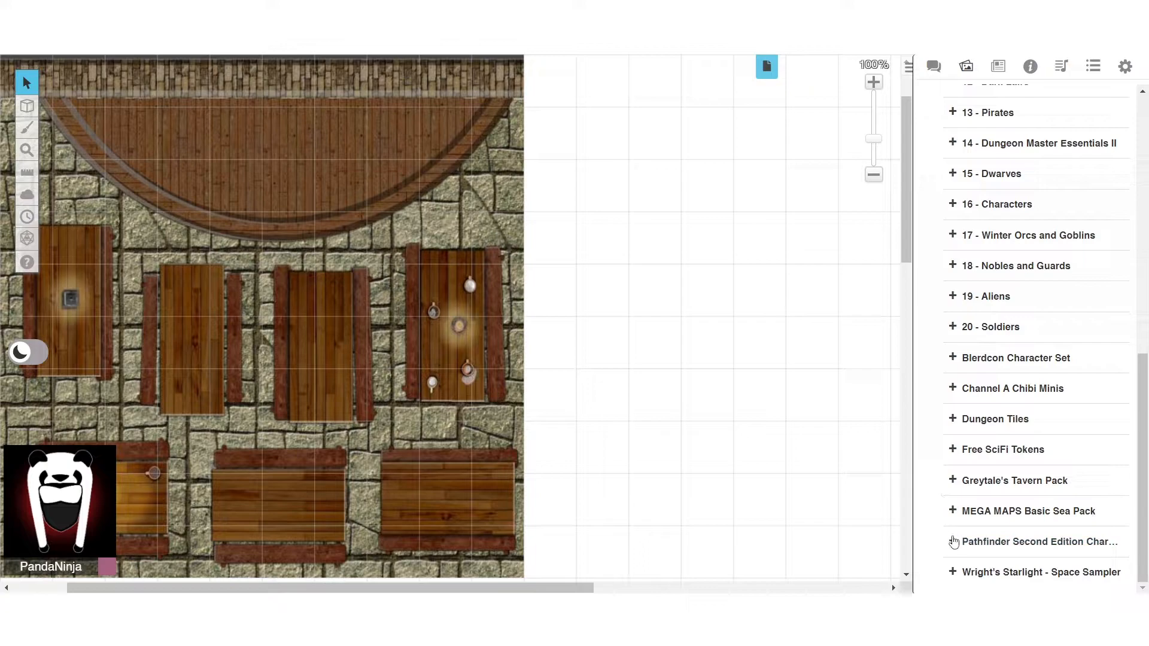
left_click(953, 542)
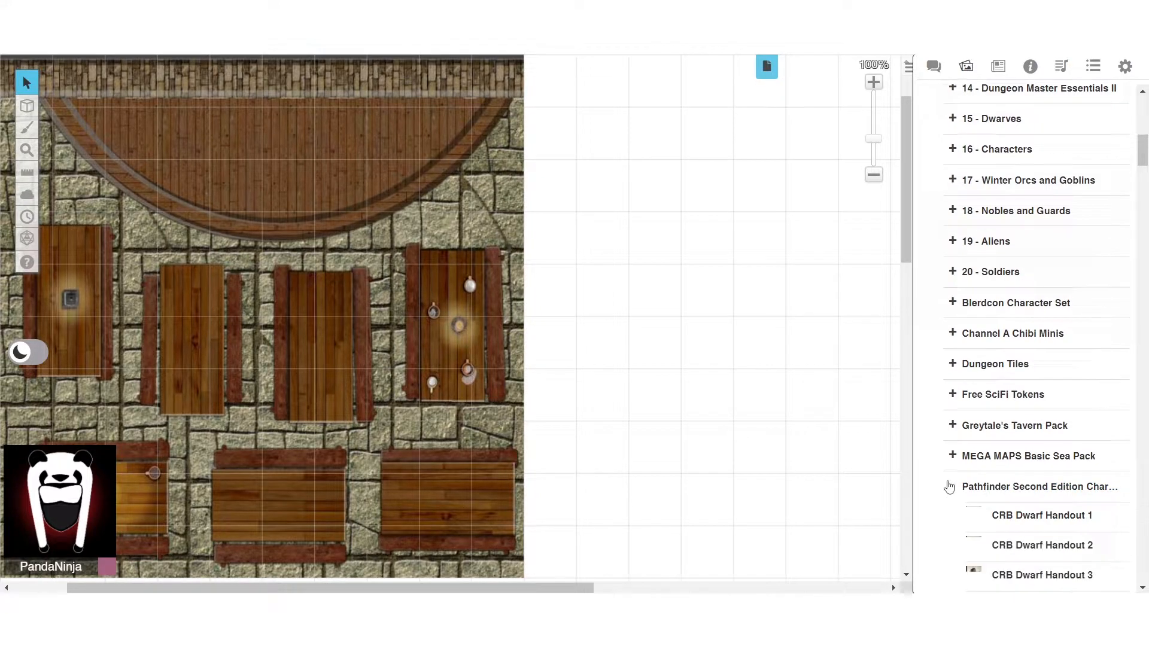
scroll(949, 487, "down", 3)
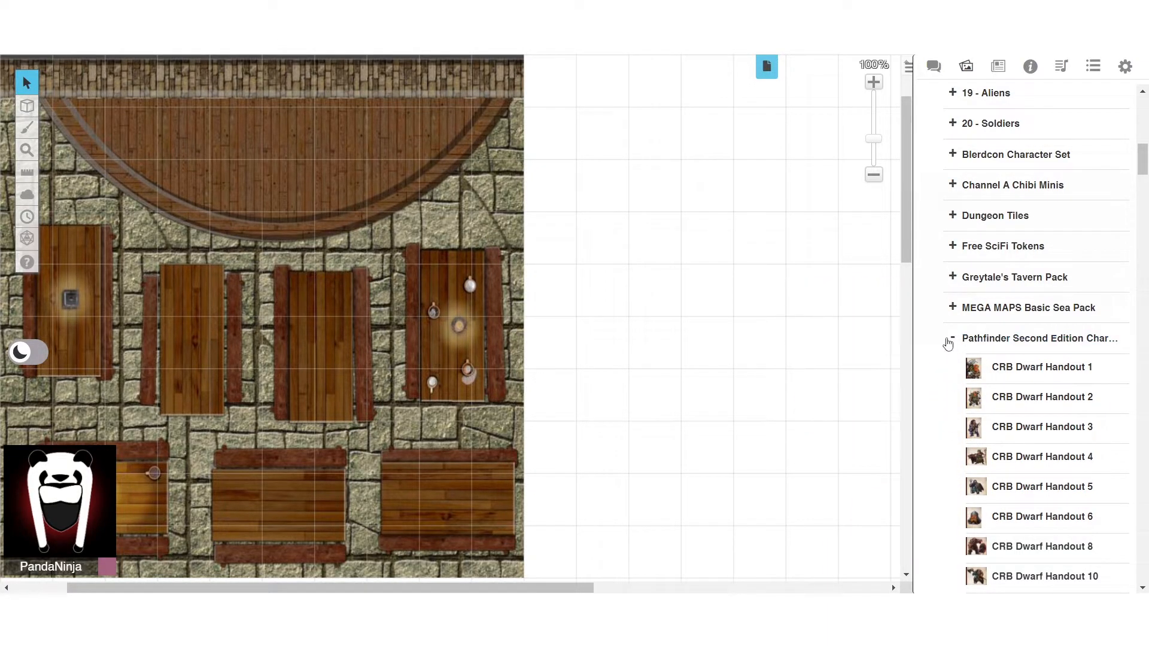
left_click(949, 340)
scroll(949, 397, "up", 12)
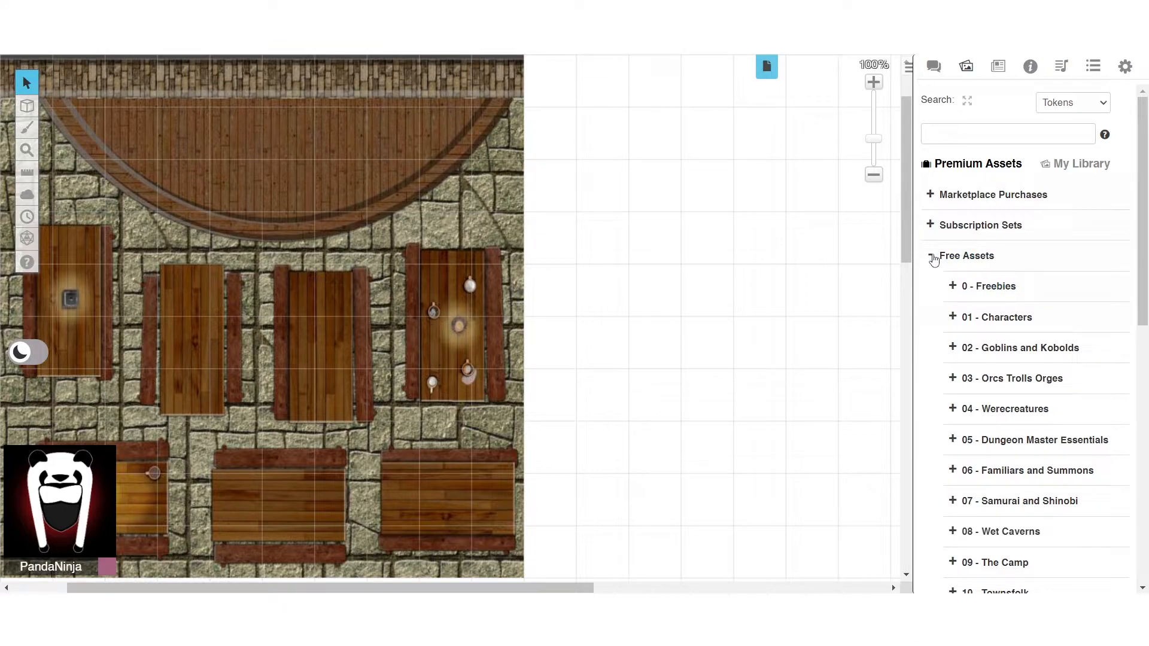
Look through the top-down character tokens in the free "01 - Characters" set, including the knights and mages
scroll(934, 259, "down", 1)
left_click(951, 242)
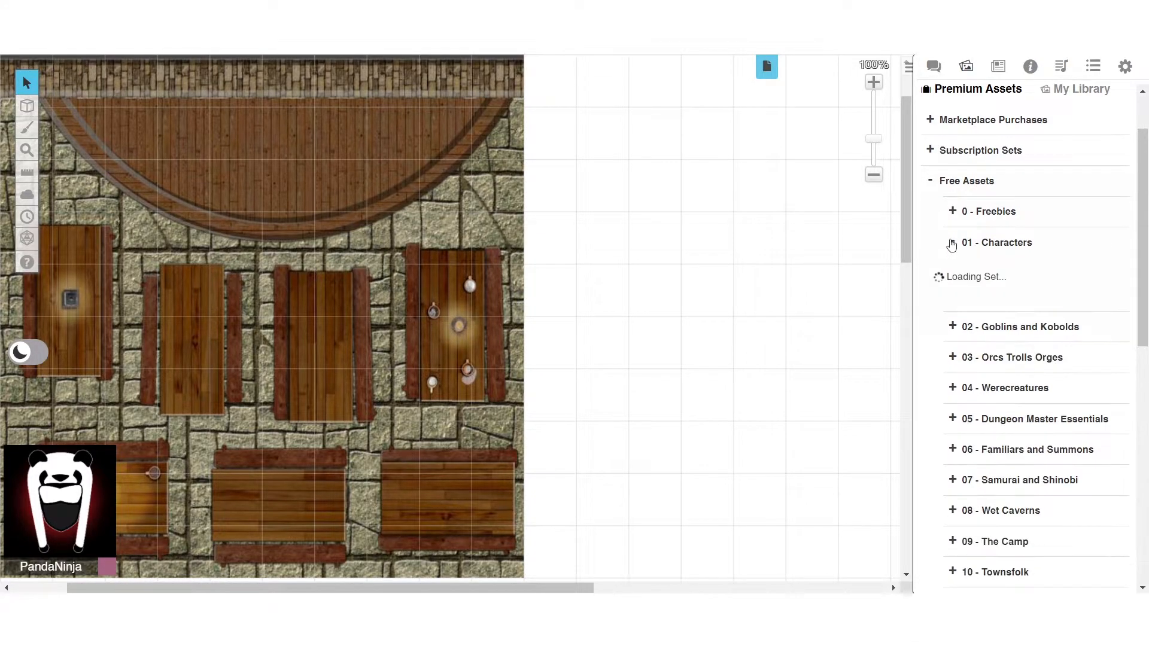
scroll(961, 239, "down", 1)
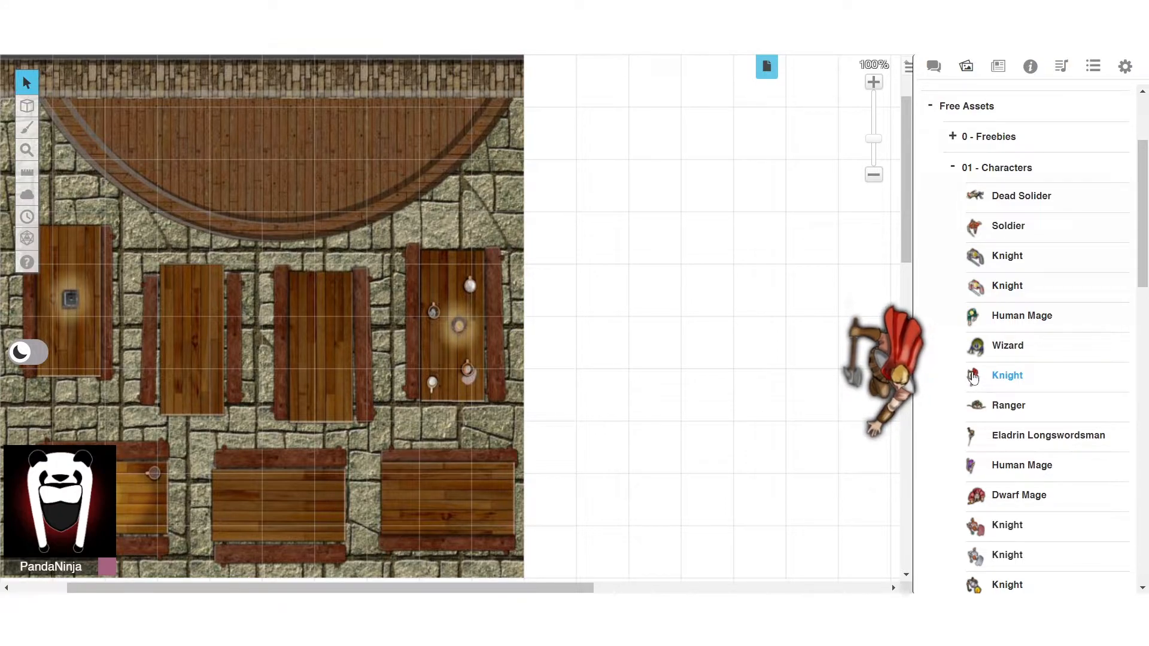
scroll(975, 439, "up", 3)
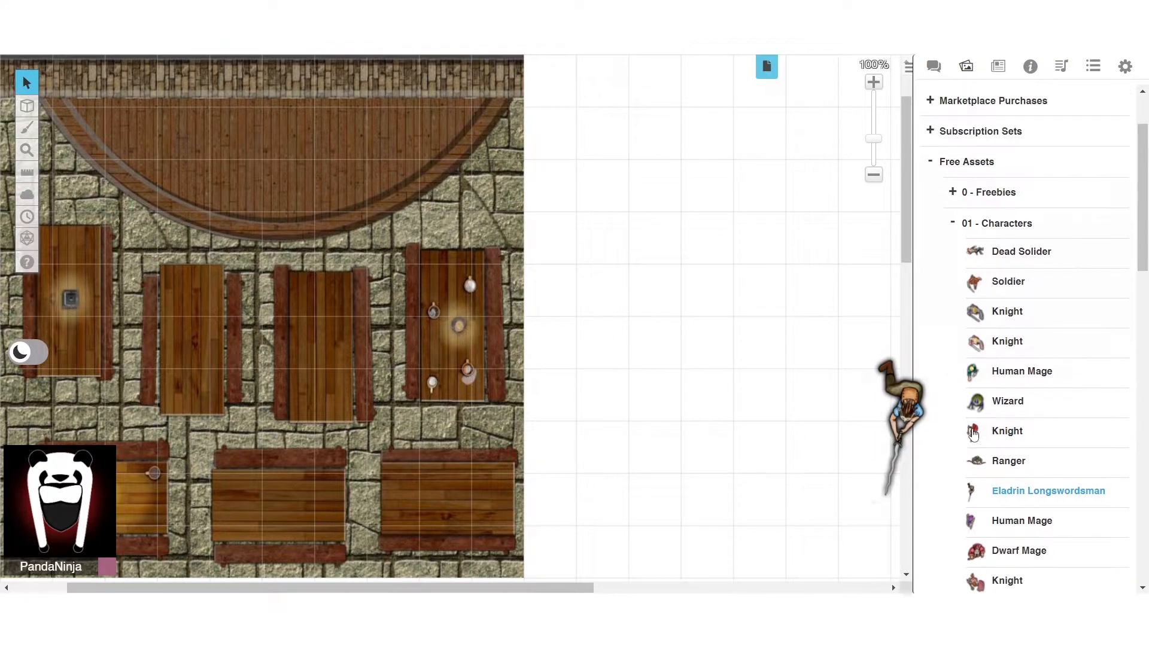
left_click(951, 244)
Look through the round human and dwarf tokens in the free Pathfinder Second Edition set
scroll(951, 335, "down", 8)
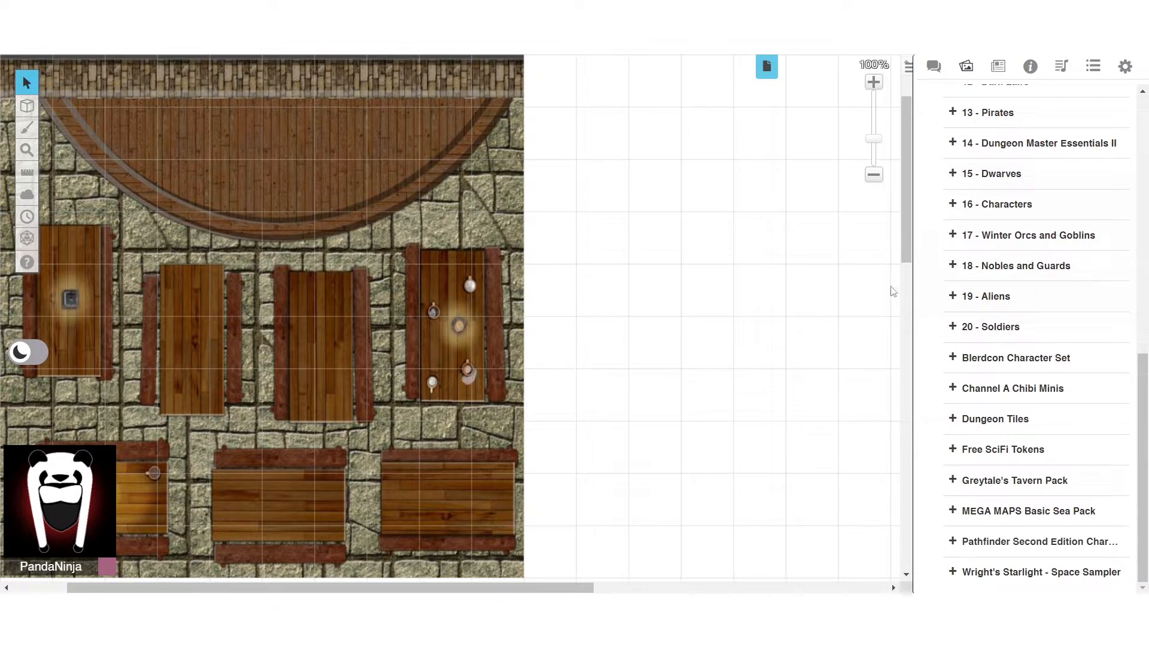
left_click(947, 450)
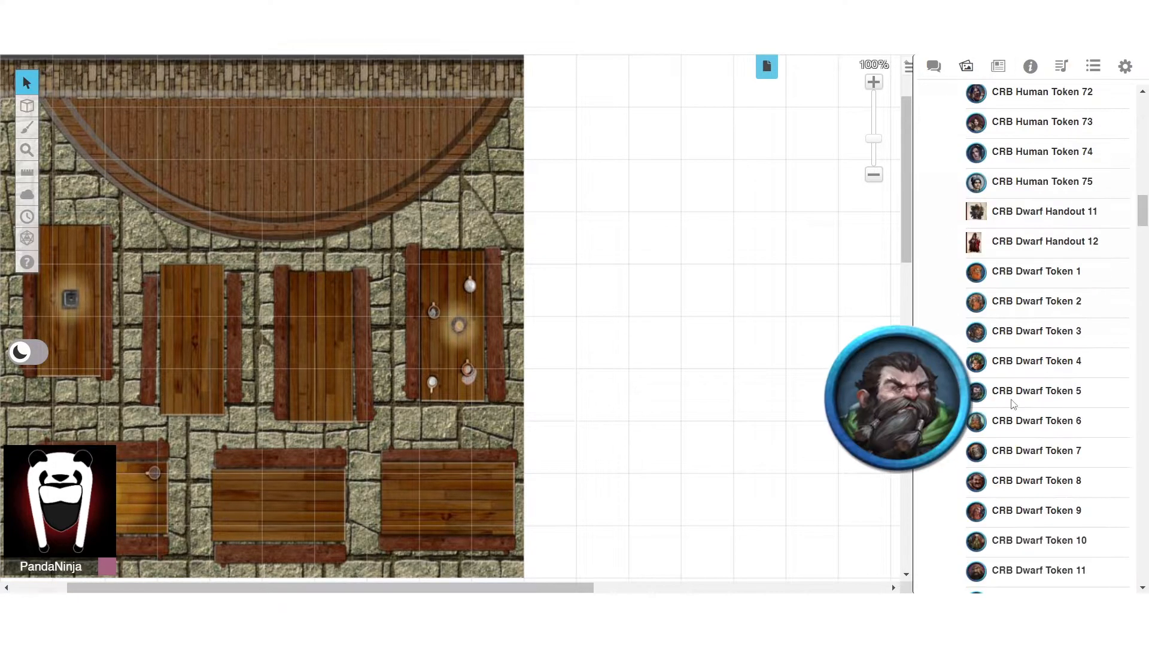
scroll(1007, 422, "up", 8)
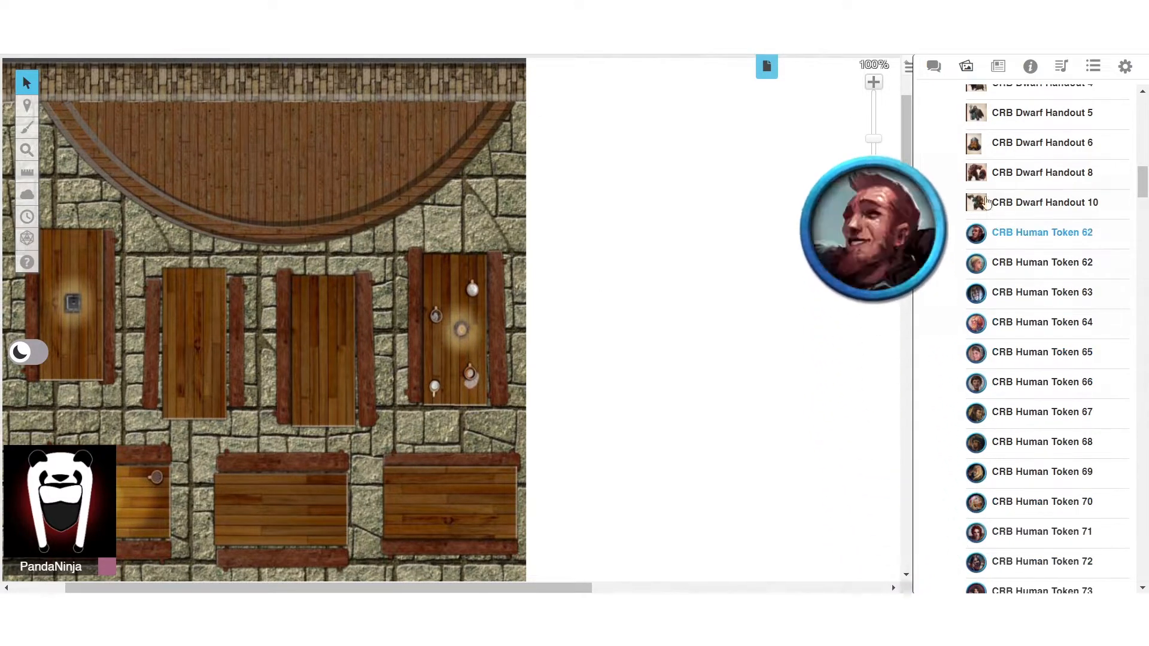
Add a new character to the journal and name it "Takern Keeper"
left_click(995, 70)
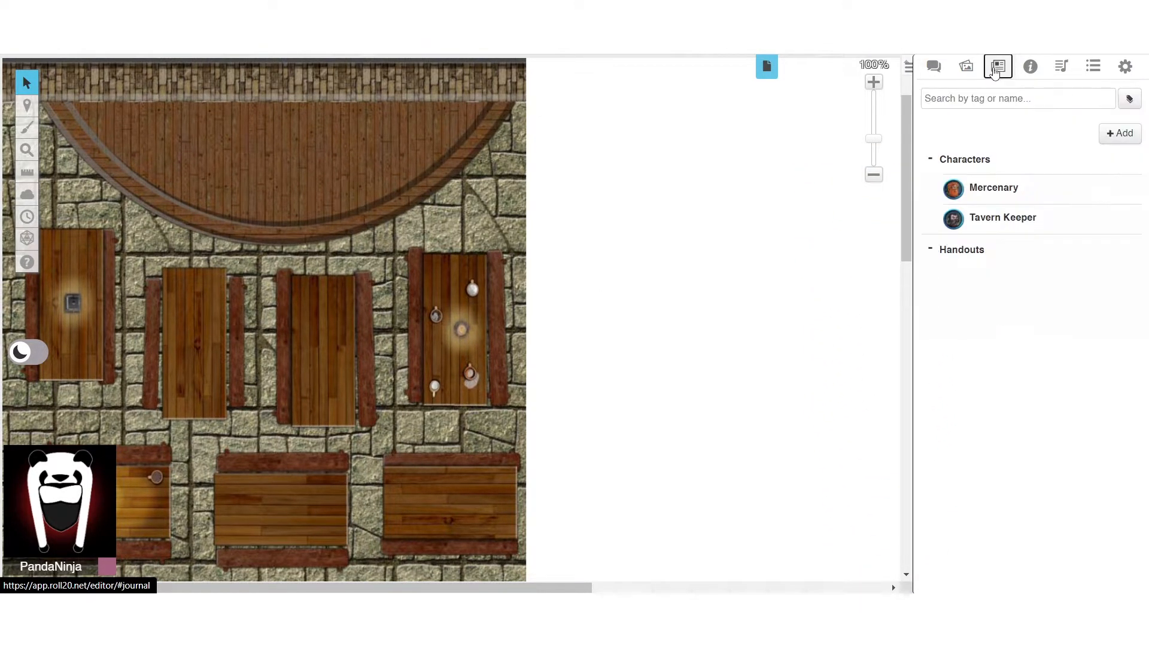
left_click(1114, 144)
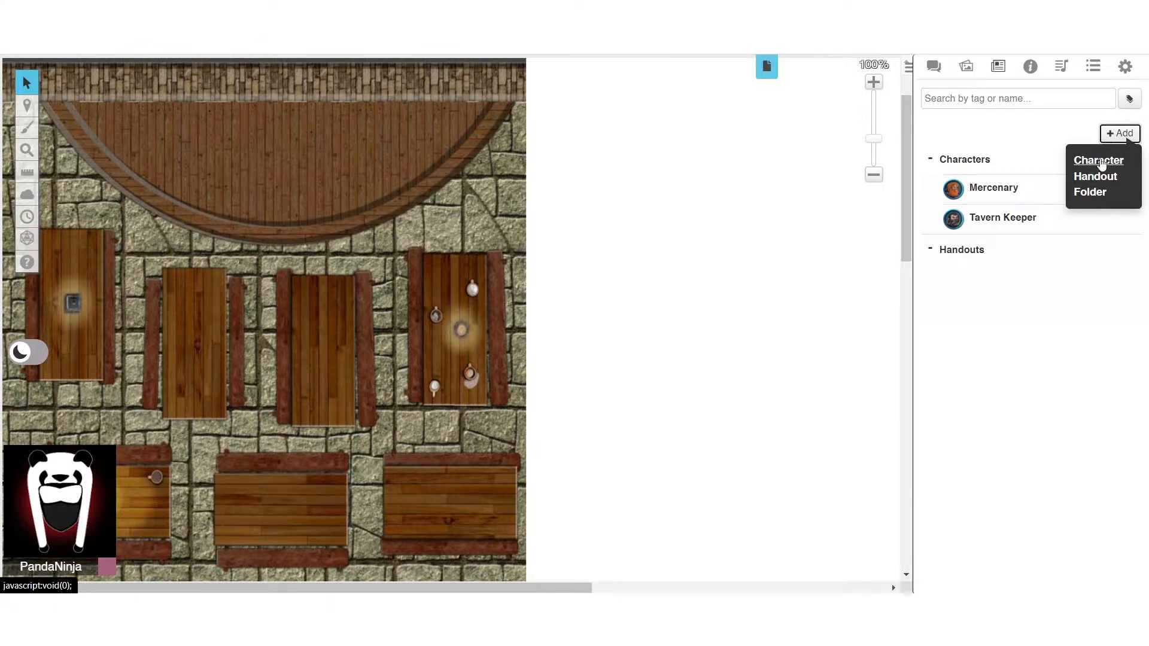
left_click(1095, 162)
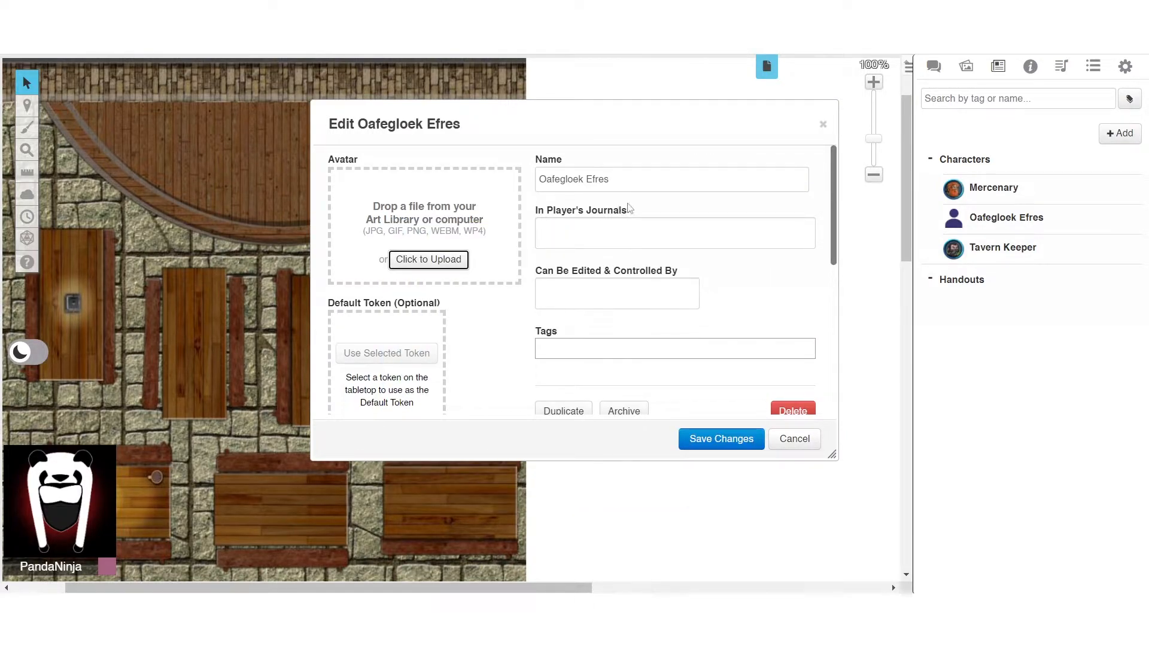
triple_click(596, 181)
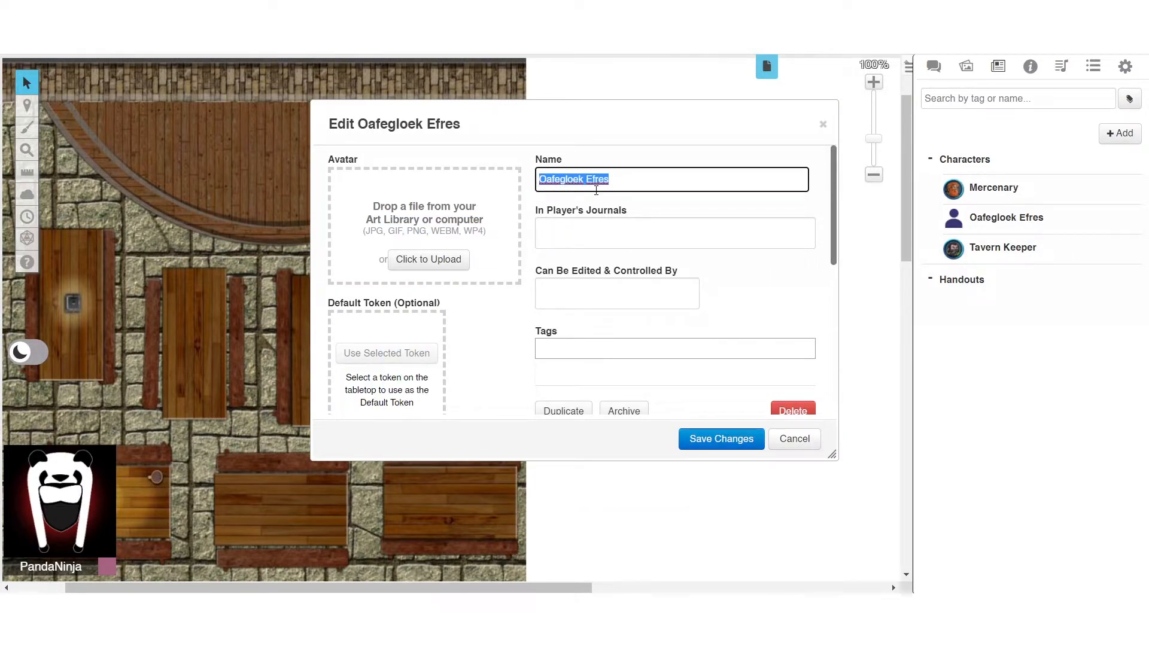
type("Takern Keeper")
Use CRB Dwarf Token 5 from the art library as the new character's avatar and save the character
left_click(966, 67)
left_click_drag(950, 409, 417, 250)
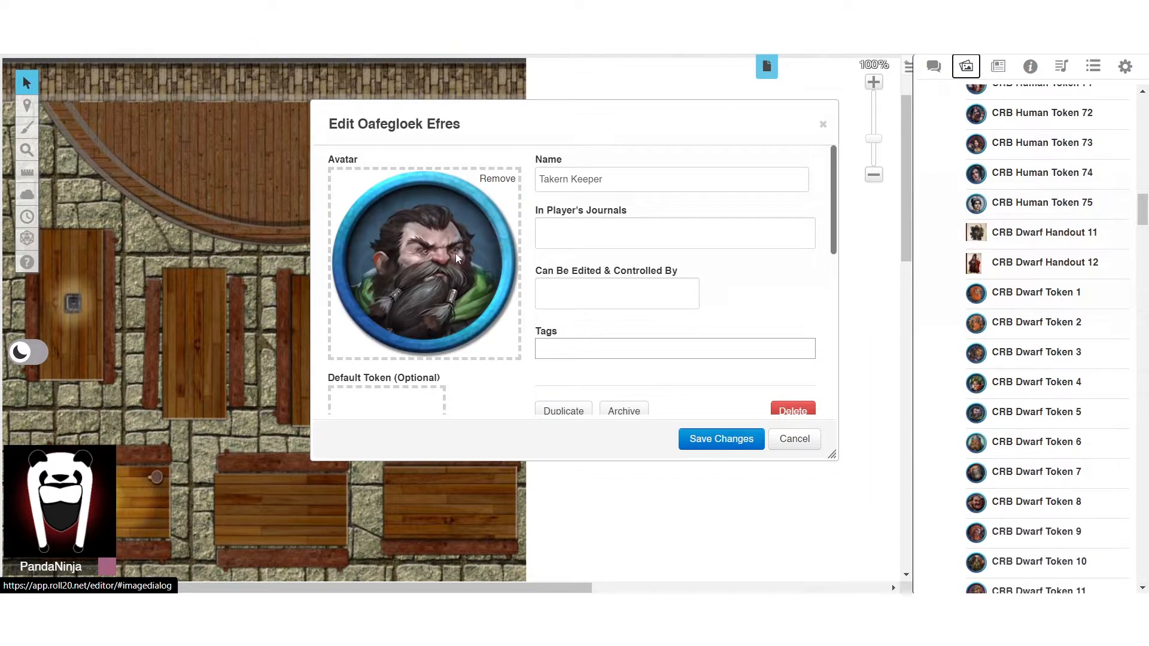
left_click(721, 439)
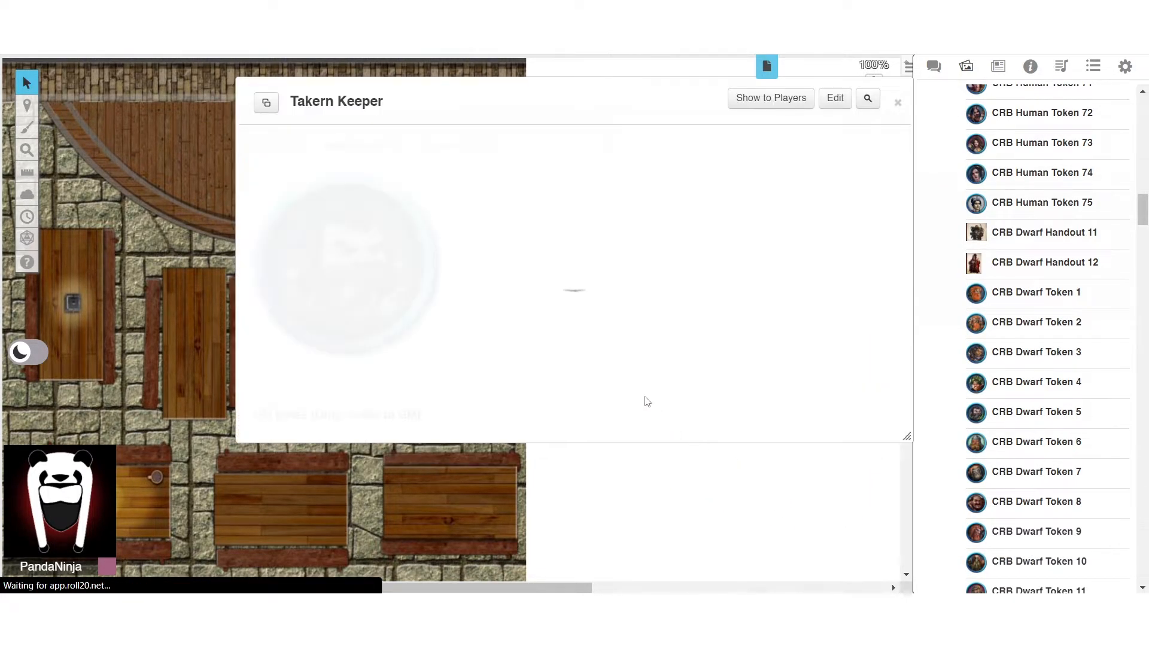
Set the new character up as an NPC on its character sheet and open the sheet's NPC options
left_click(381, 155)
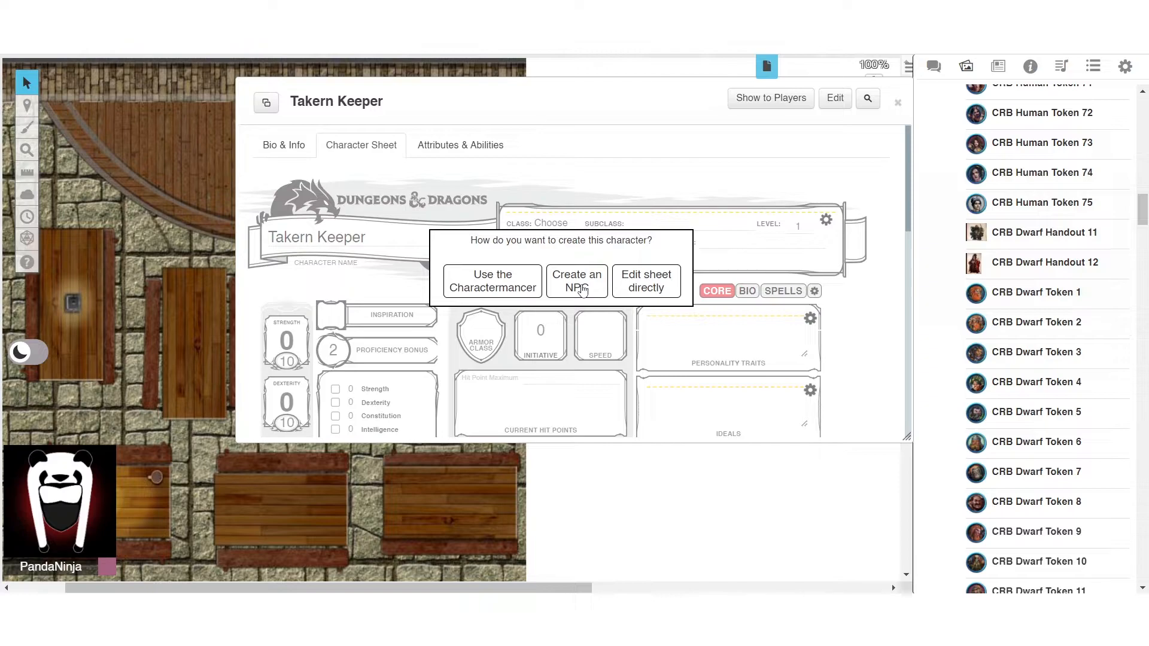
left_click(581, 289)
left_click(876, 197)
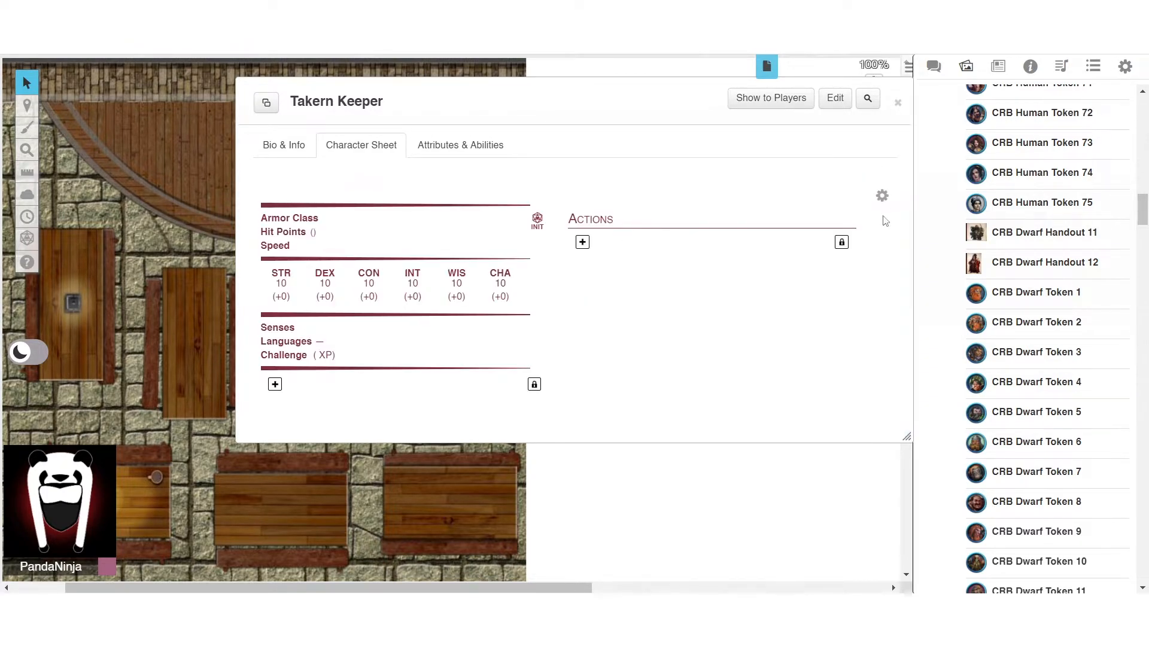
Open the D&D 5th Edition compendium and move the Tavern Keeper's sheet clear of it
left_click(1031, 76)
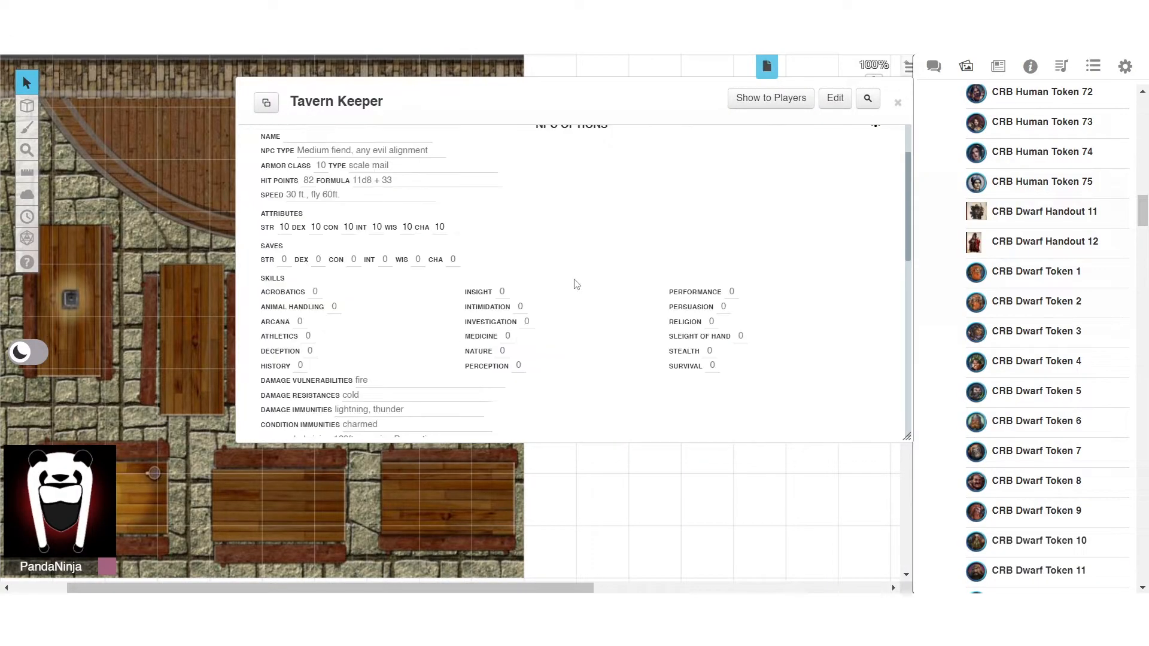
left_click_drag(582, 105, 495, 104)
scroll(547, 210, "up", 3)
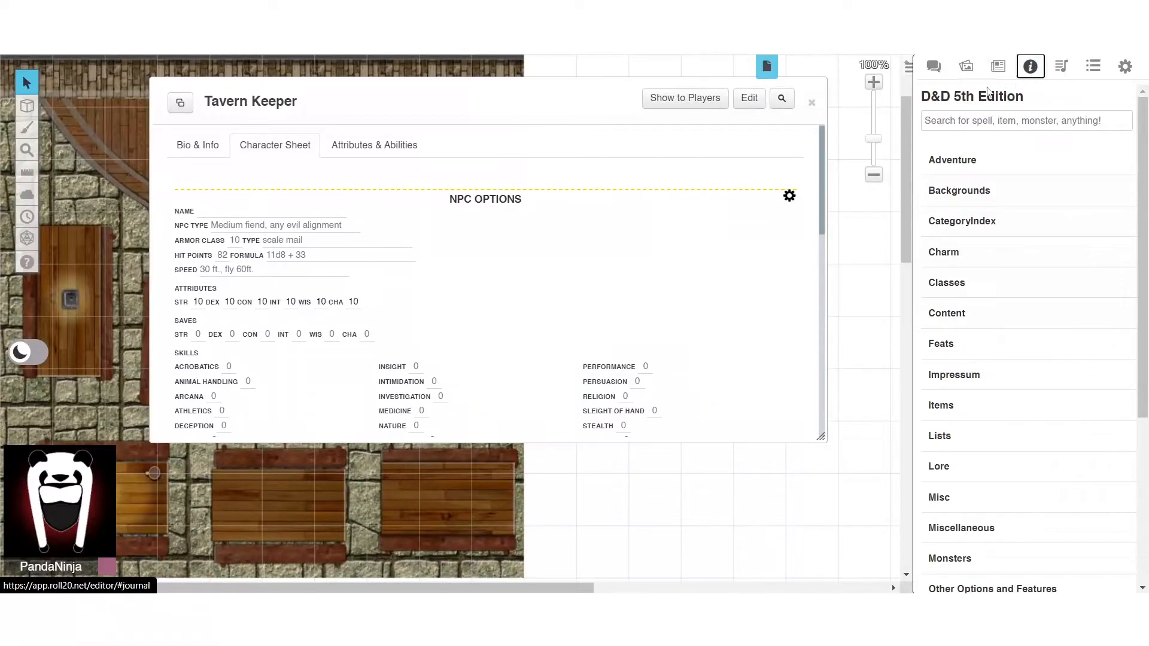
Search the compendium for "commoner" and apply the Commoner monster's stats to the Tavern Keeper's character sheet
left_click(961, 125)
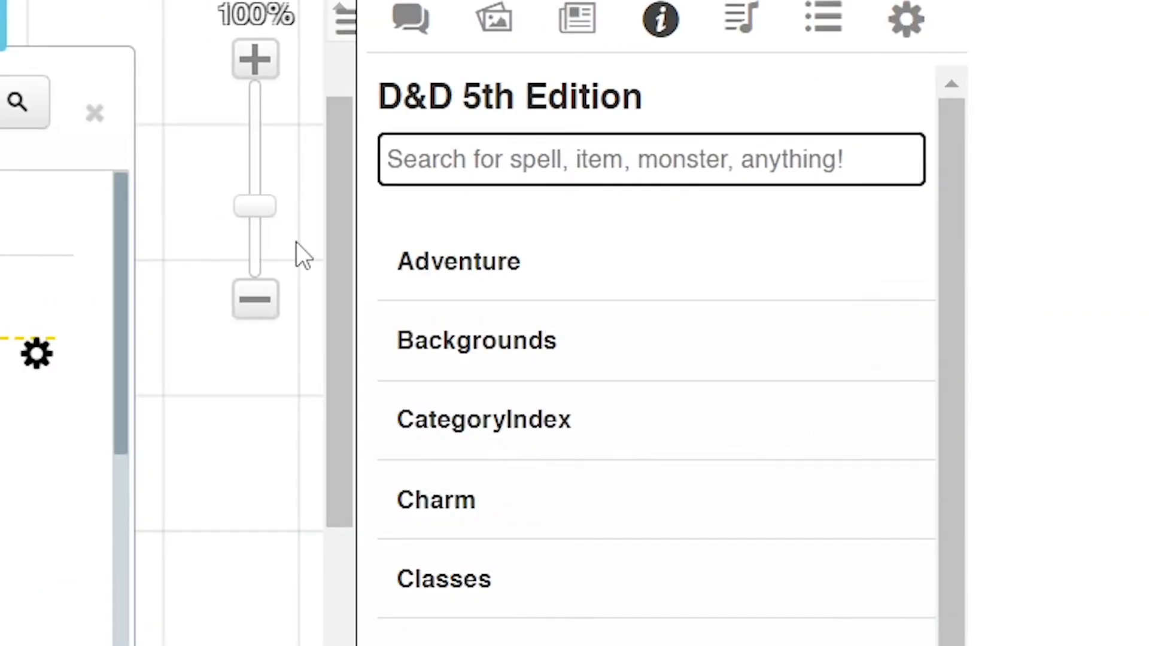
type("comoner")
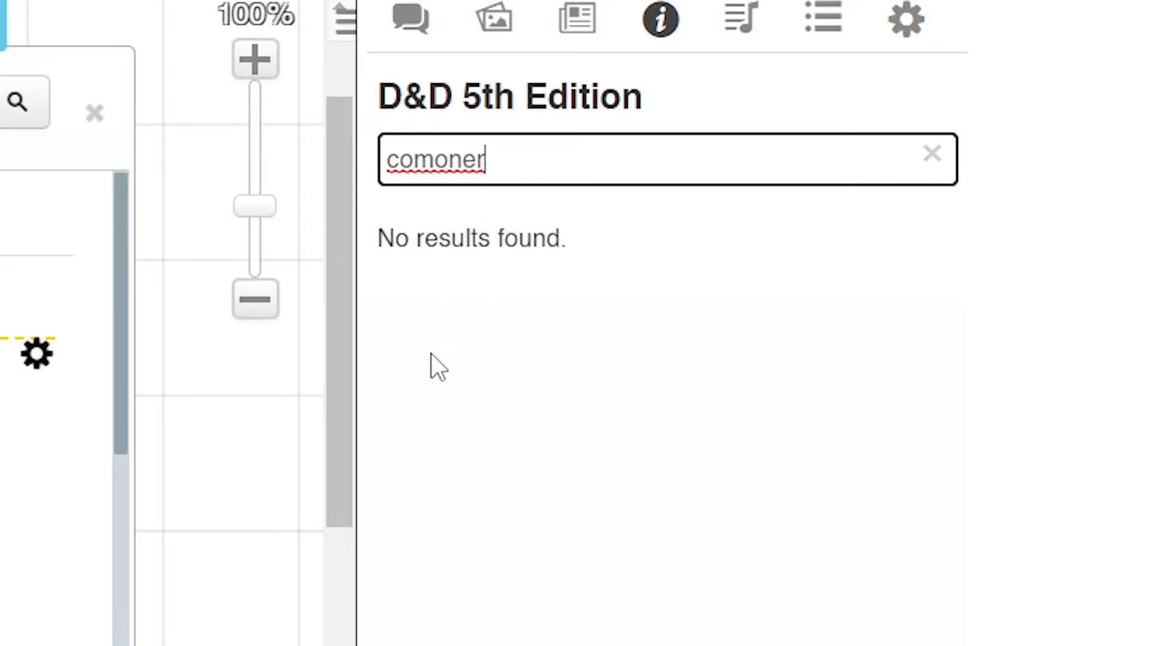
left_click(430, 169)
type("m")
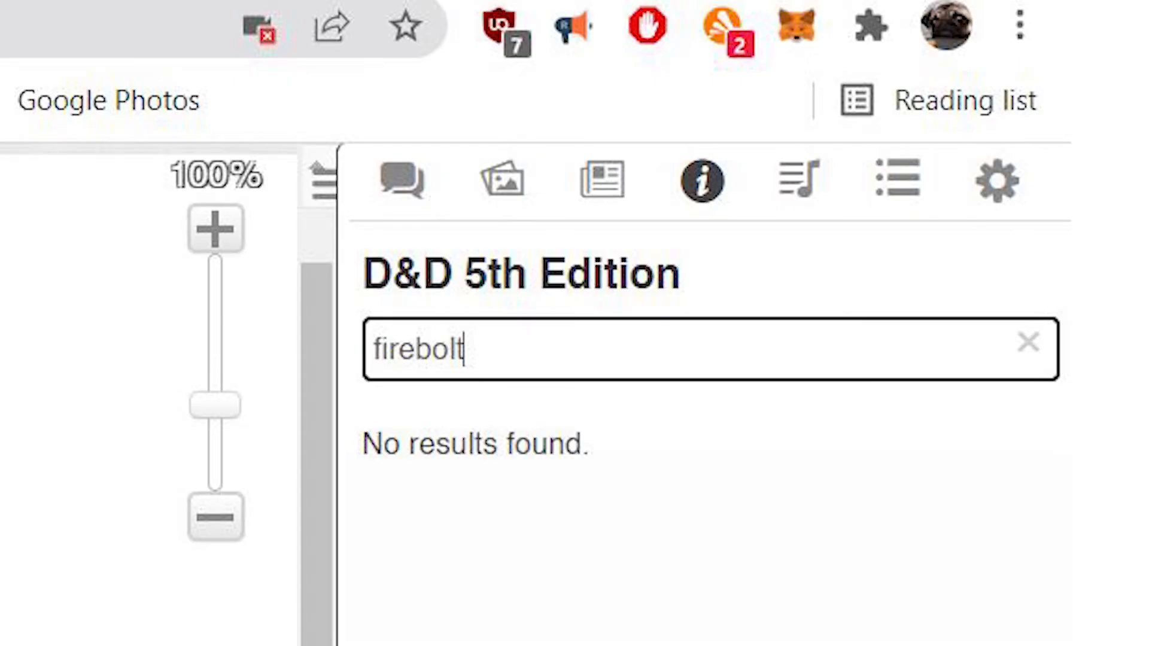
left_click(480, 275)
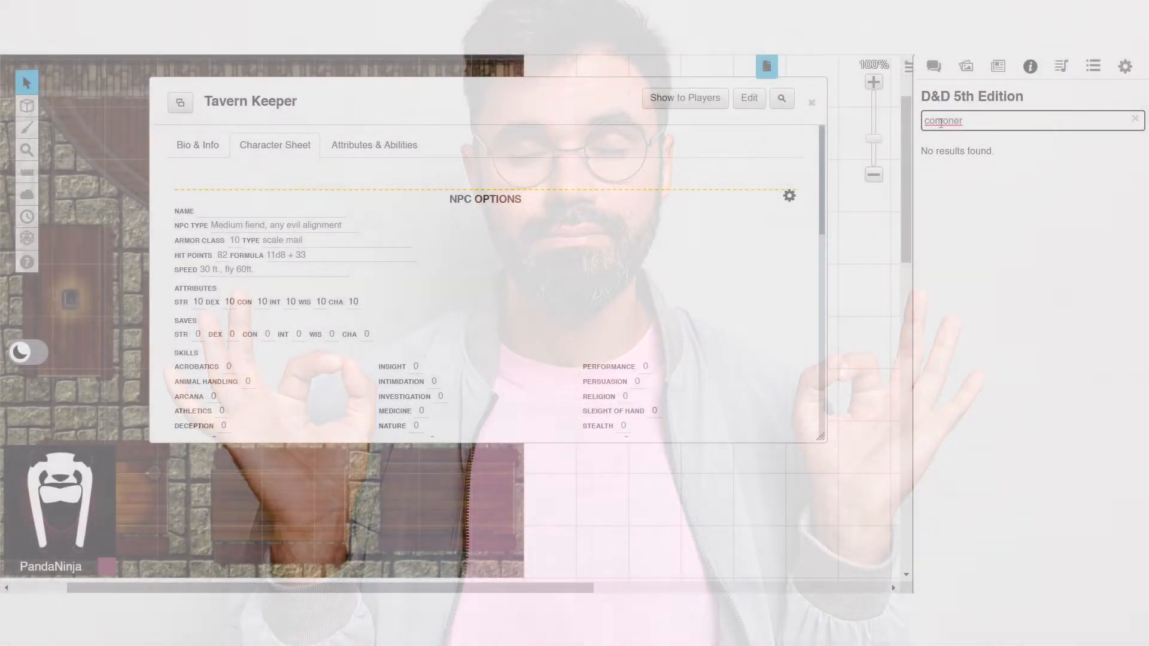
type("m")
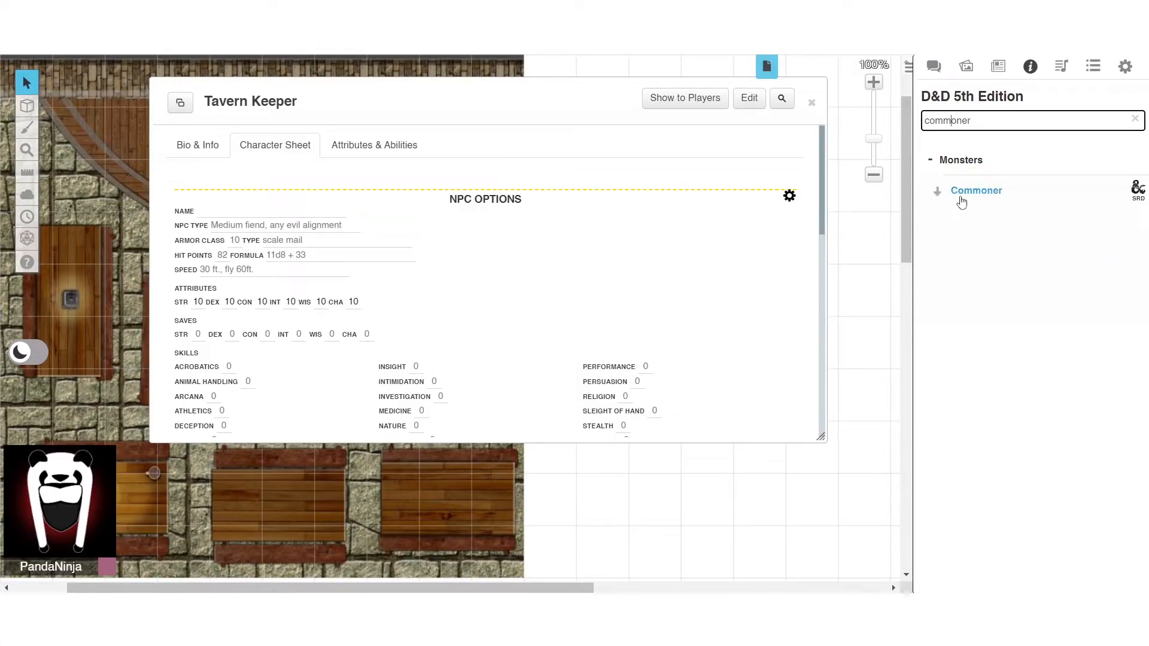
left_click_drag(972, 201, 672, 216)
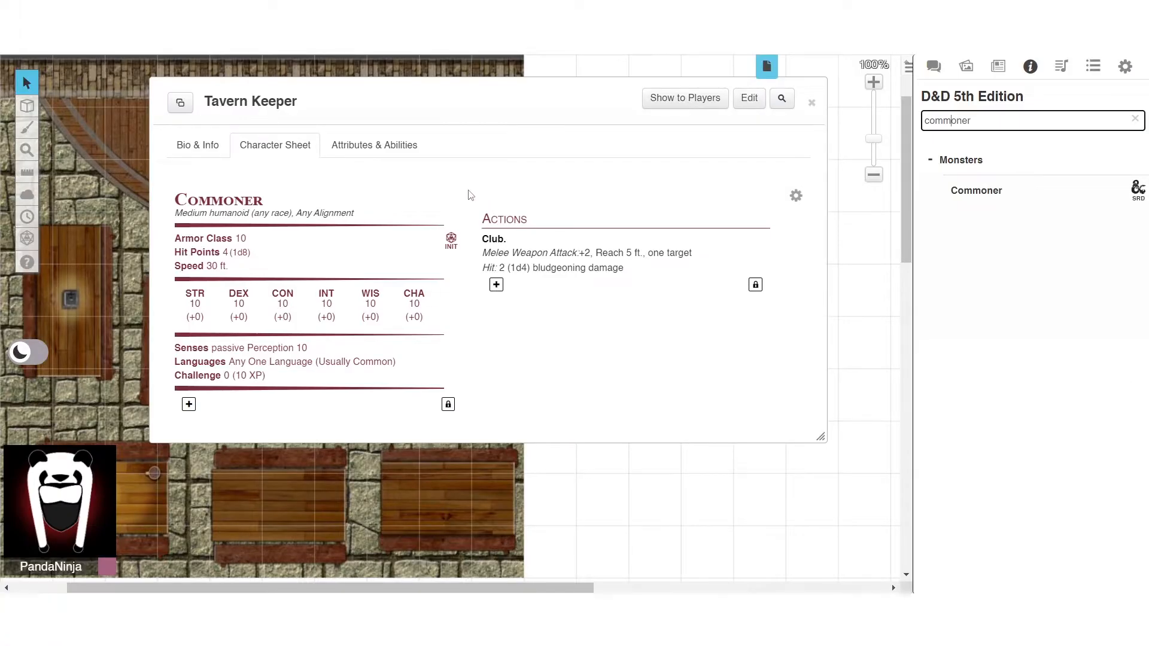
Check the Tavern Keeper's Bio & Info, close the sheet and return to the journal
left_click(45, 119)
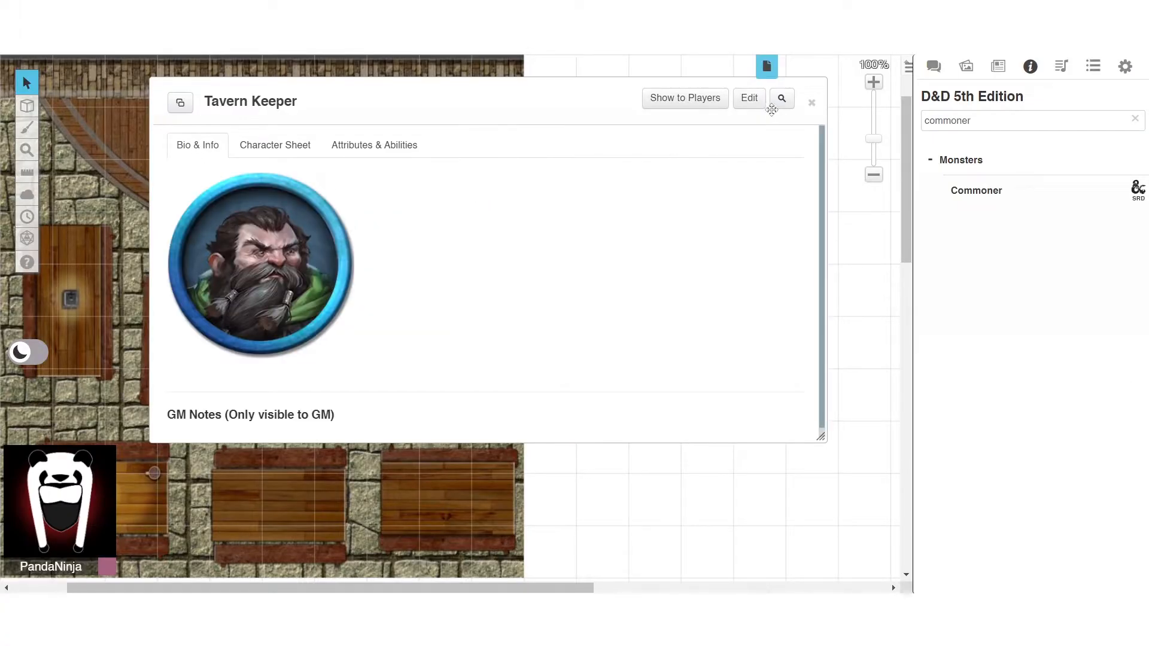
left_click(811, 103)
left_click(997, 65)
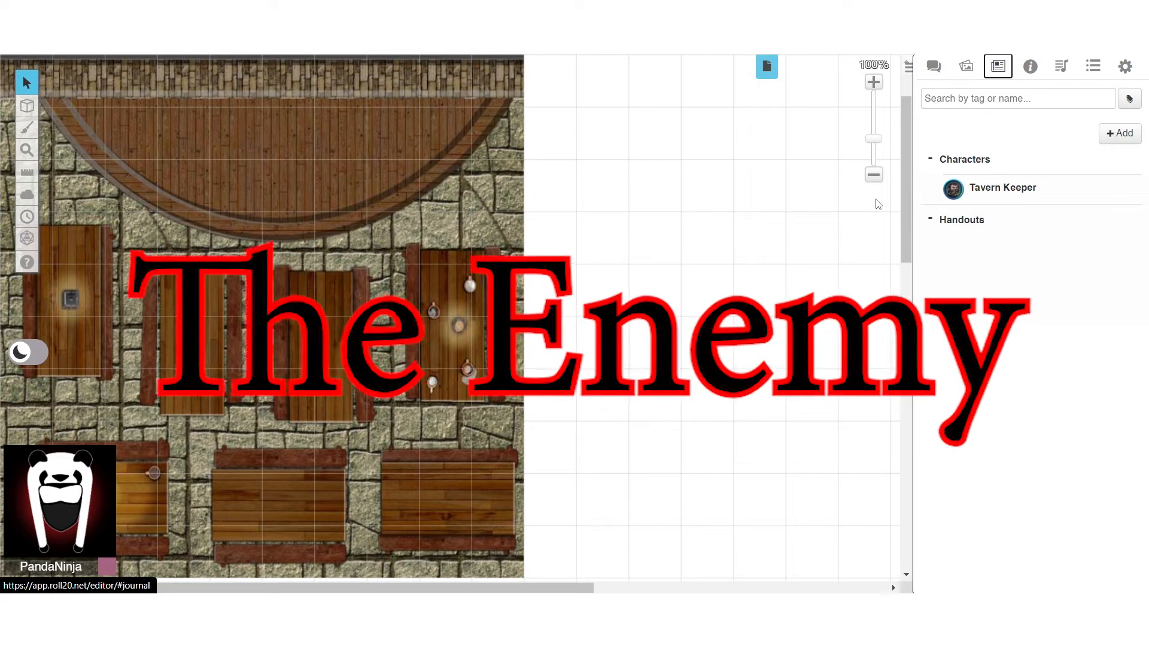
Search the D&D 5th Edition compendium for "mercenary"
left_click(1028, 70)
left_click_drag(924, 120, 980, 119)
key("BackSpace")
type("mercenary")
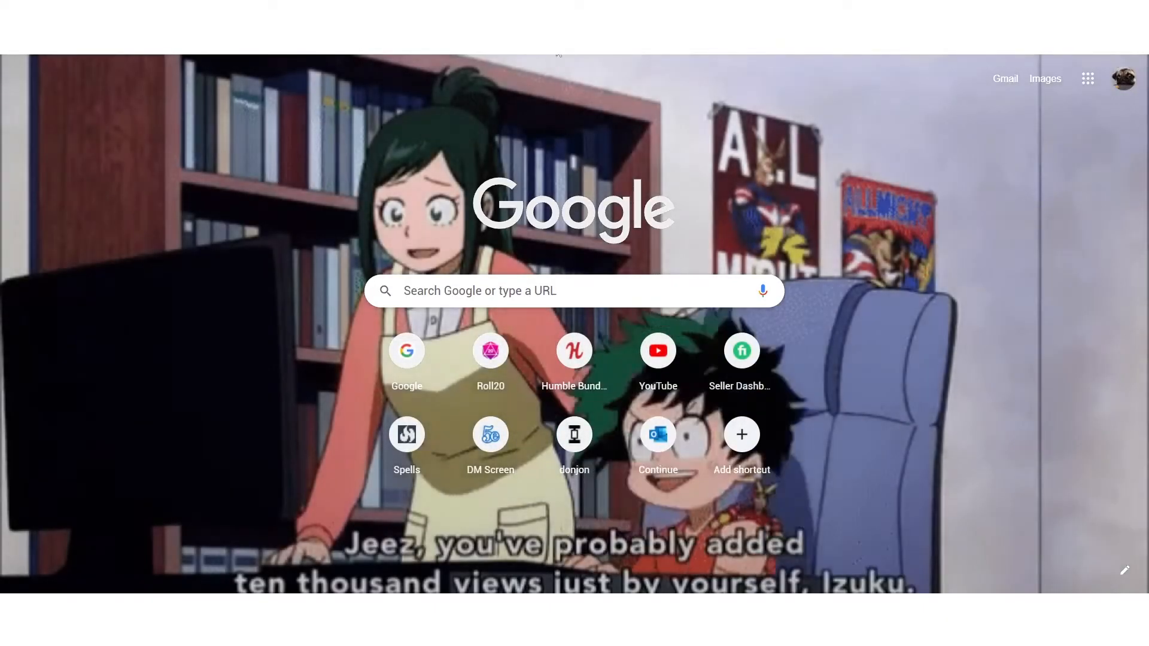
Switch to Google, search for "mercenary" and read the dictionary definition
type("merc")
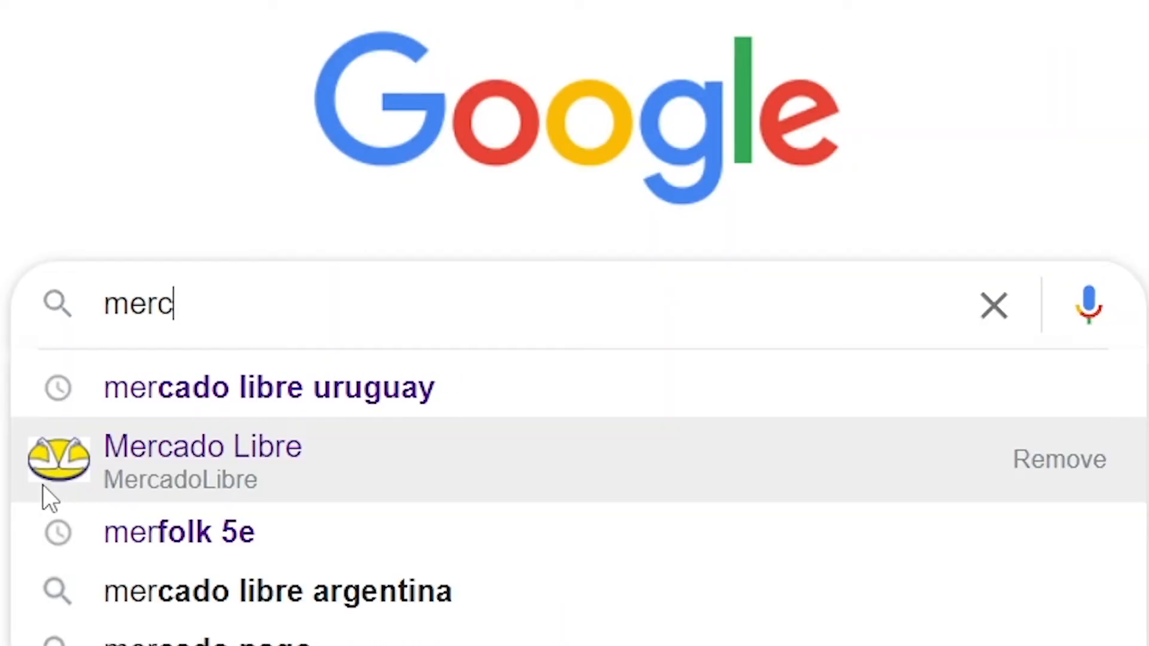
type("enary")
key("Return")
double_click(210, 302)
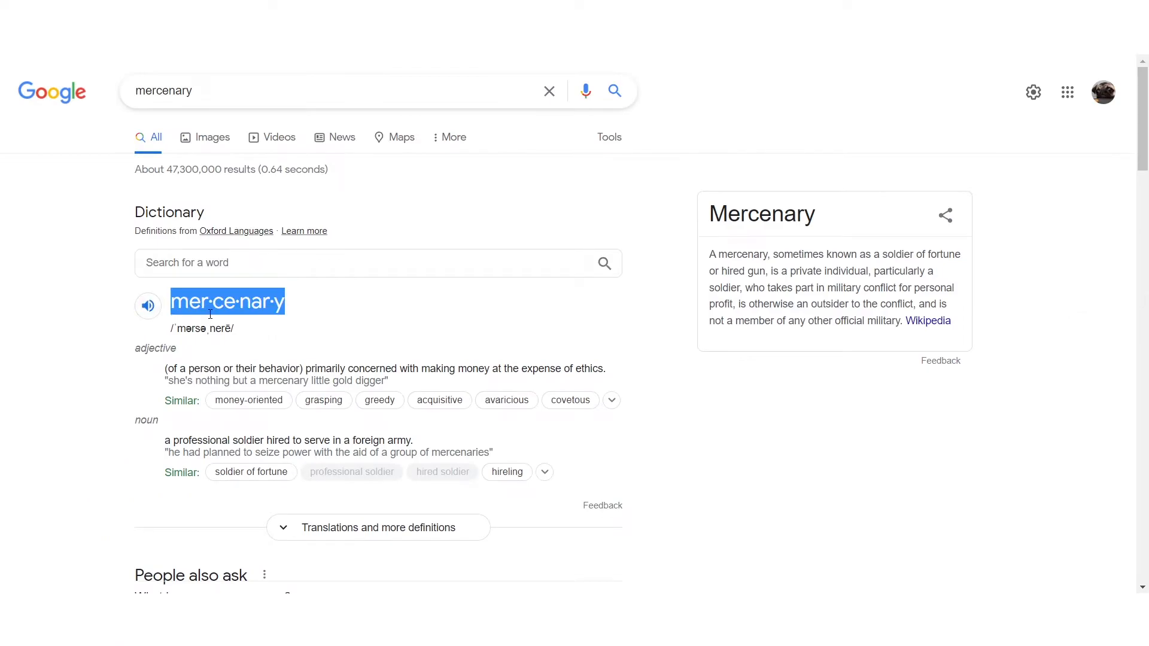
double_click(317, 320)
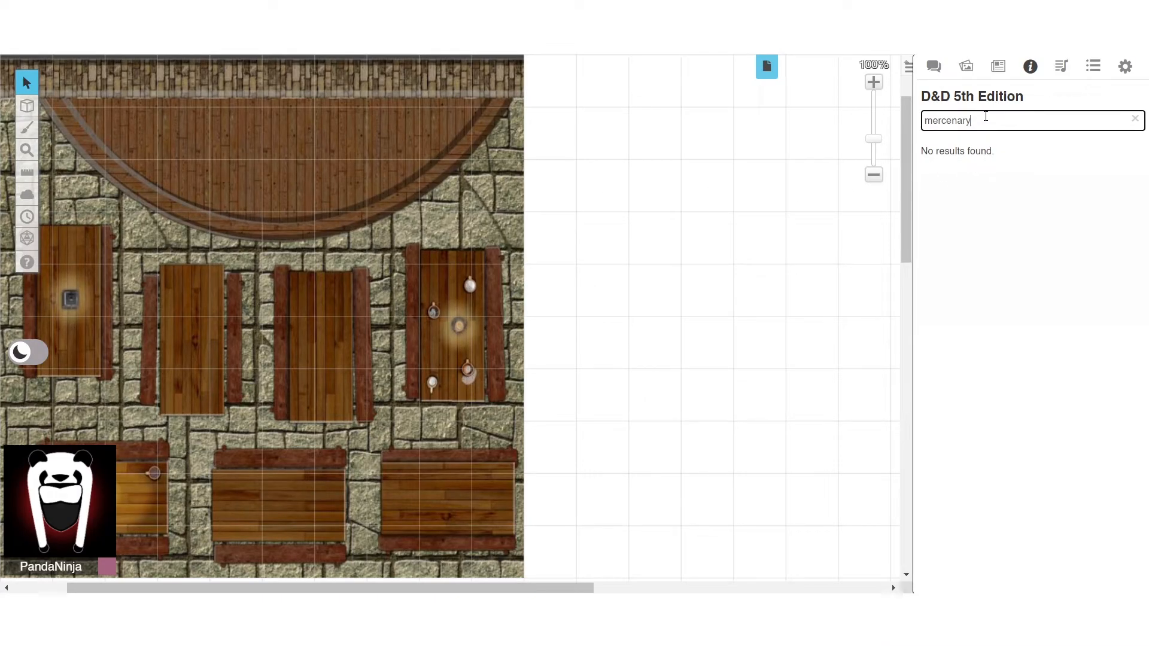
Return to the Roll20 compendium and search it for "bandit"
left_click_drag(989, 118, 921, 122)
type("bandit")
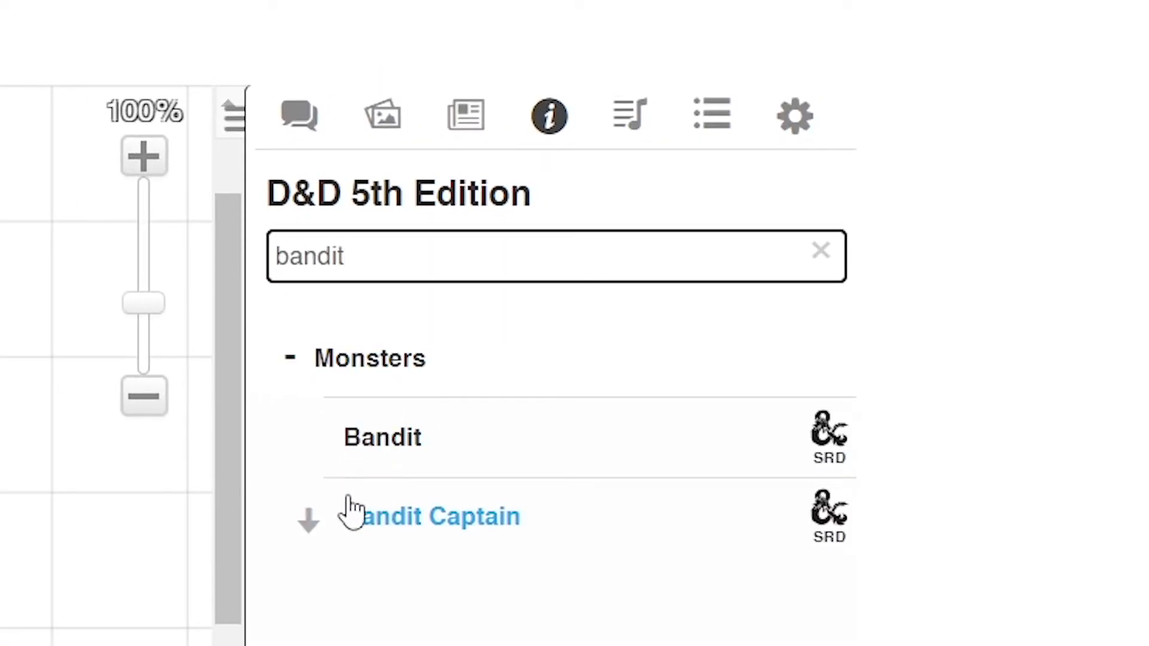
Open the Mercenary's character sheet from the journal and apply the compendium's Bandit stats to it
left_click(470, 126)
left_click(816, 299)
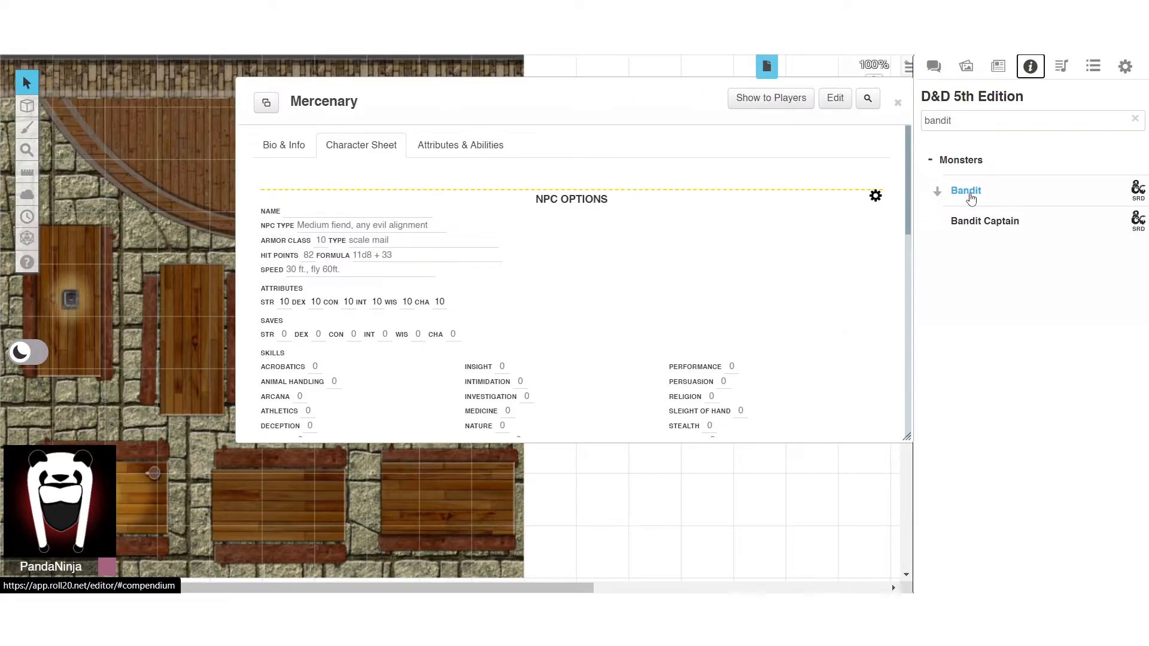
left_click_drag(971, 198, 638, 256)
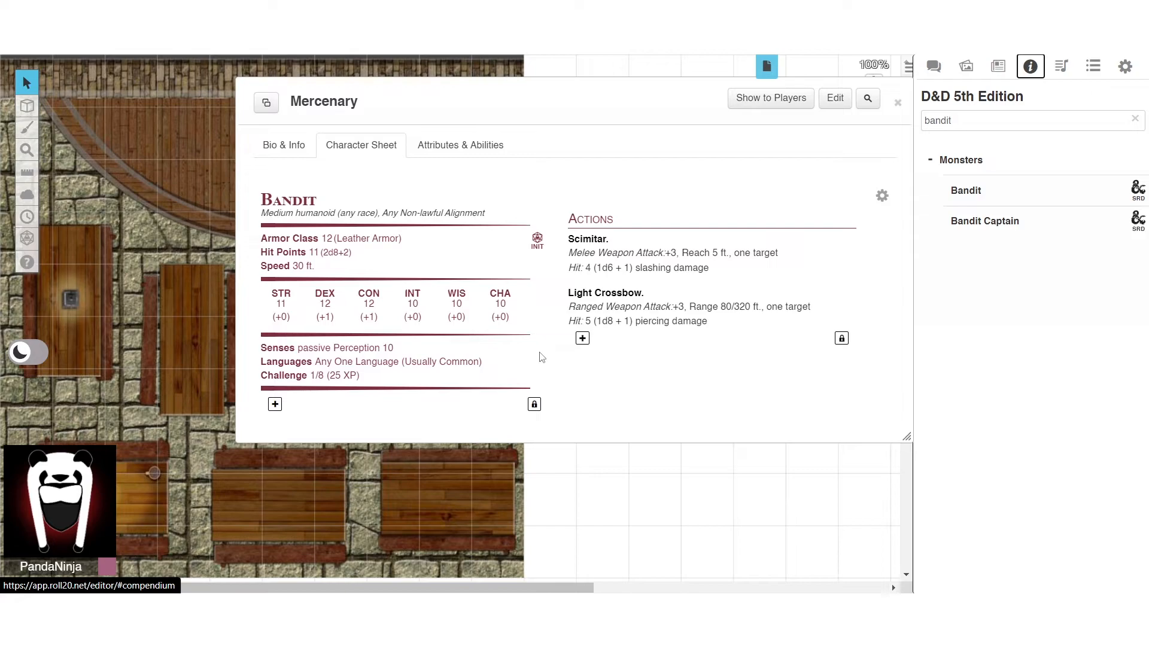
Unlock the Mercenary's actions, delete the Scimitar attack and lock the list again
left_click(841, 338)
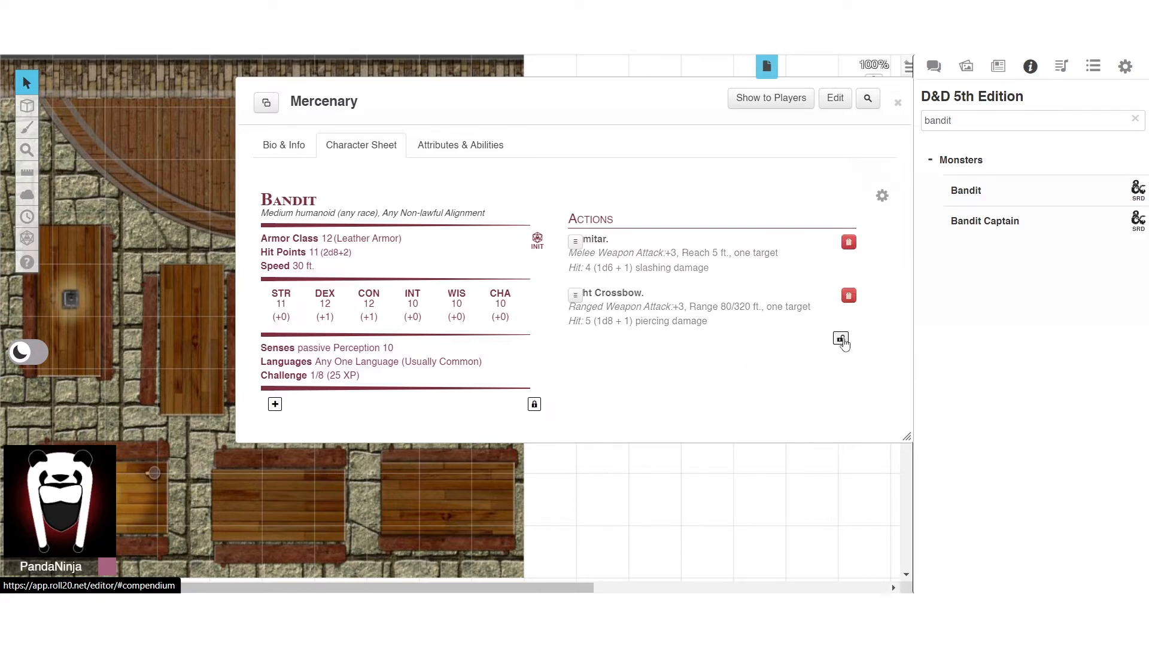
left_click(848, 242)
left_click(841, 284)
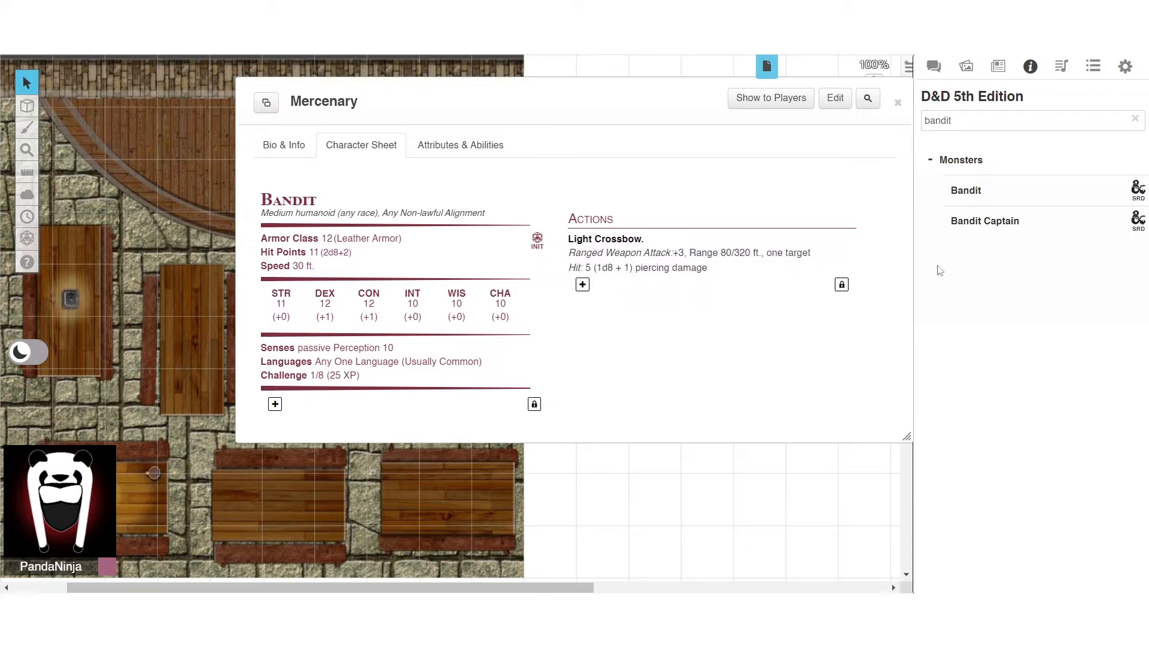
Search the compendium for "shortsword" and add the basic Shortsword item to the Mercenary's actions
double_click(969, 115)
type("short sw")
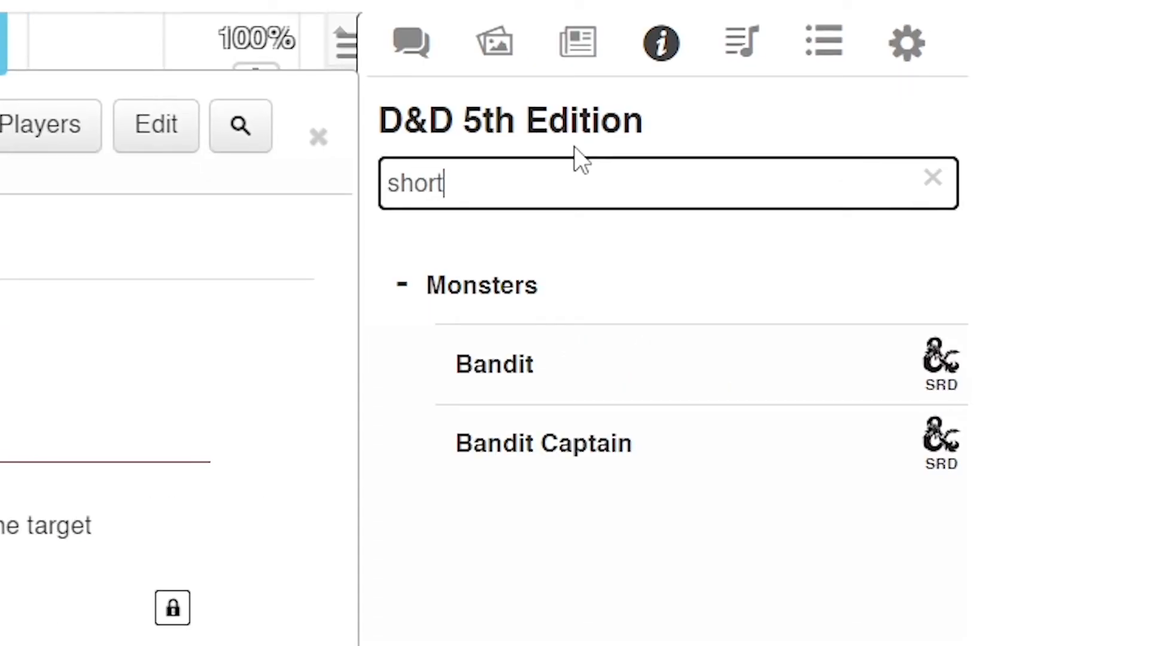
type("ord")
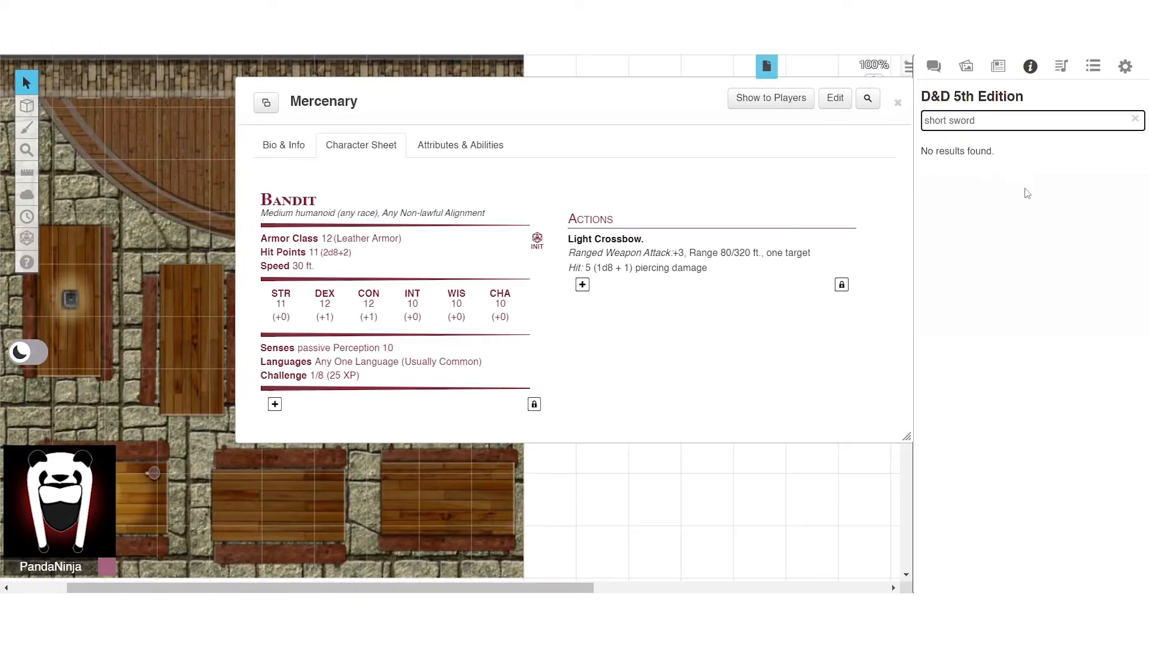
left_click_drag(644, 103, 616, 146)
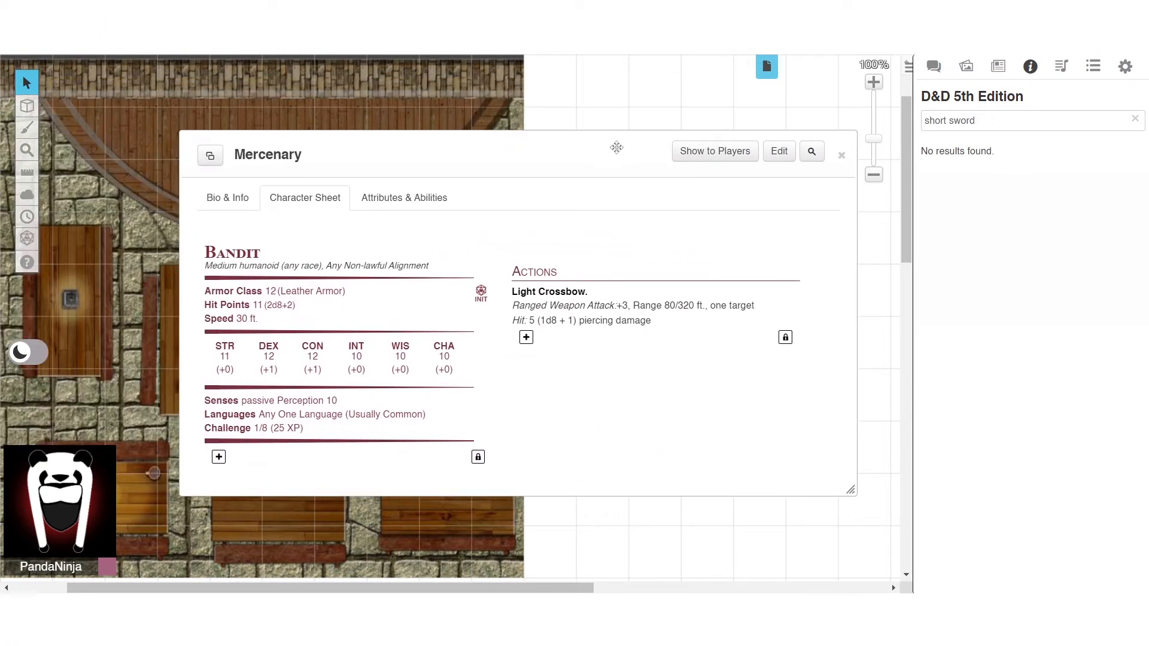
left_click(949, 120)
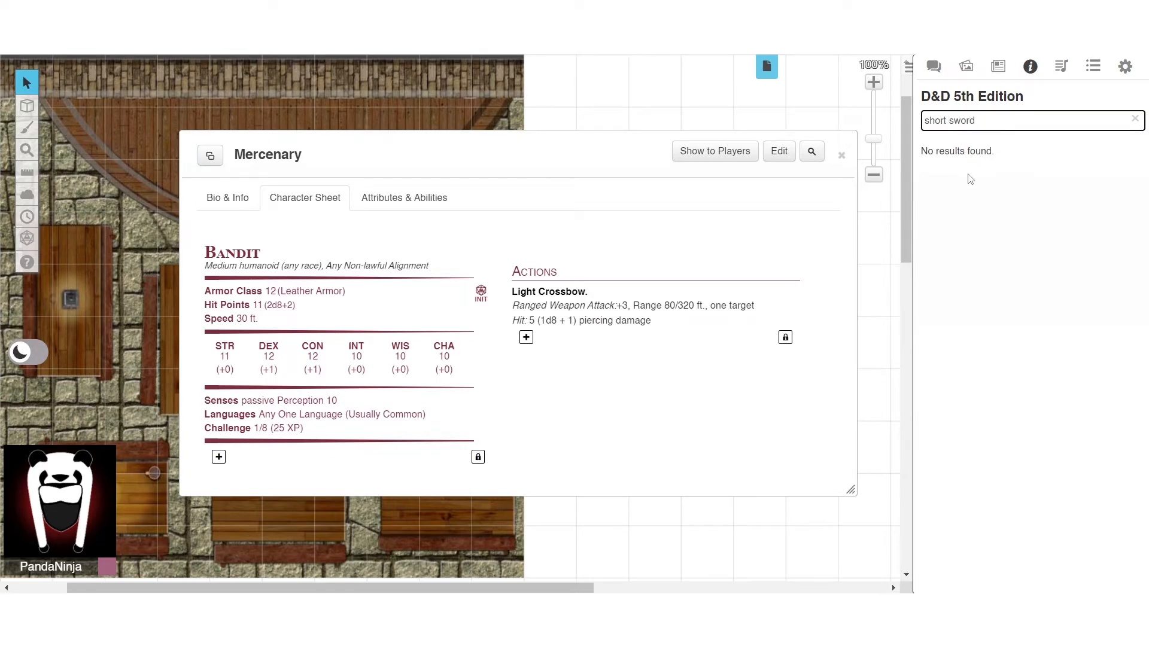
key("BackSpace")
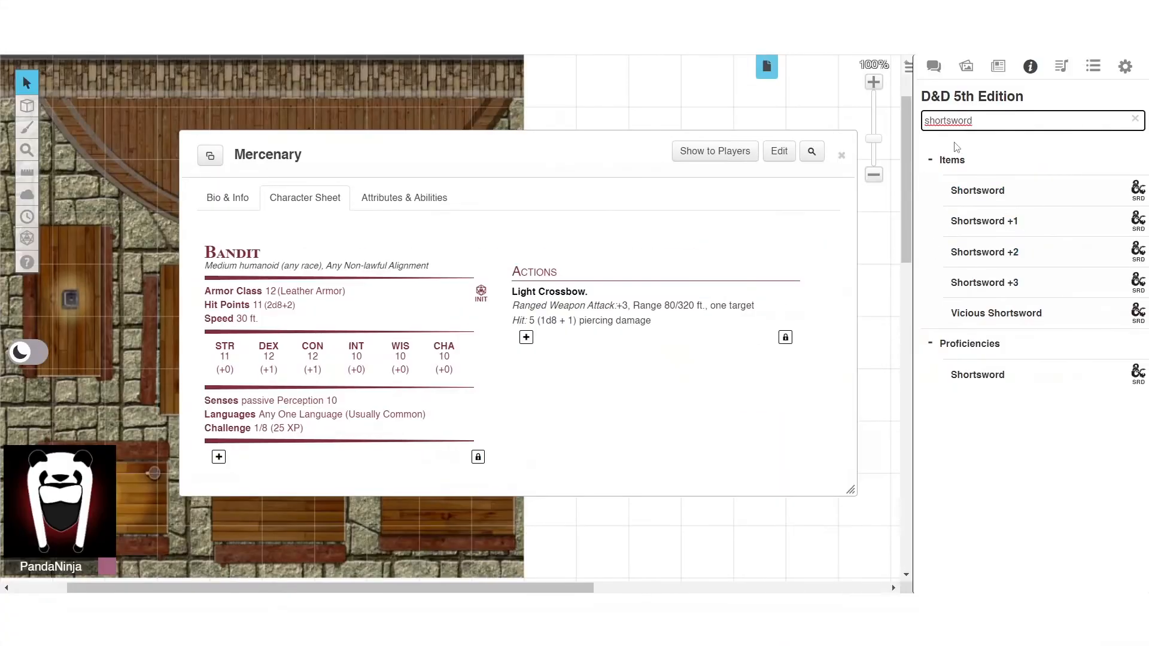
left_click_drag(530, 160, 528, 133)
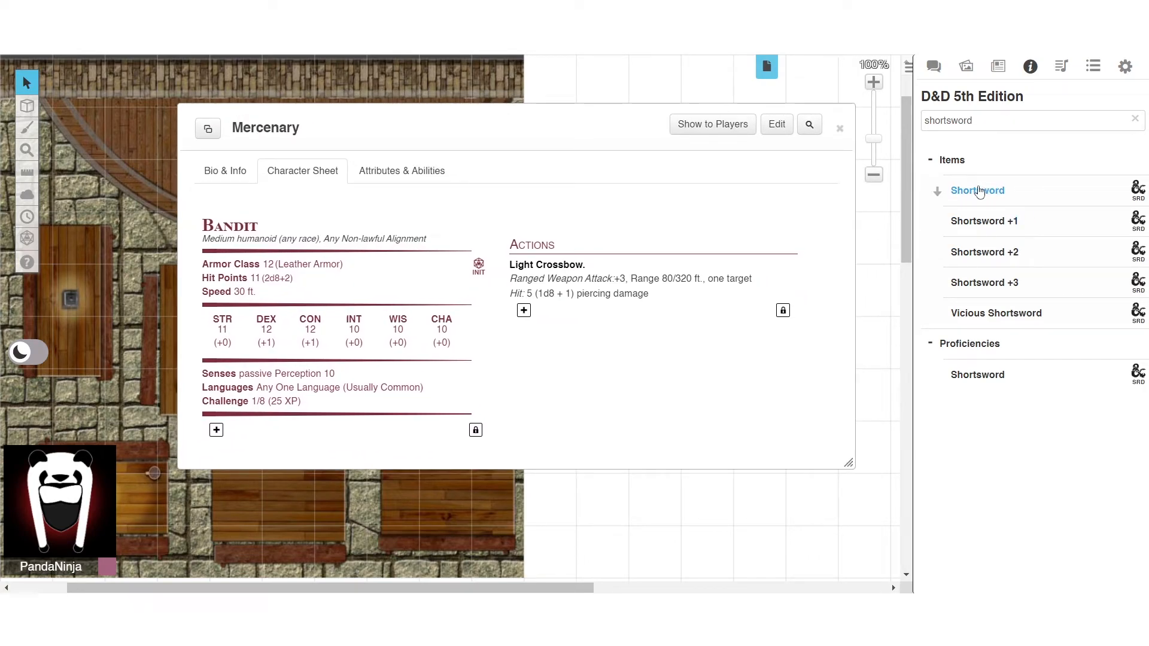
left_click_drag(980, 194, 654, 246)
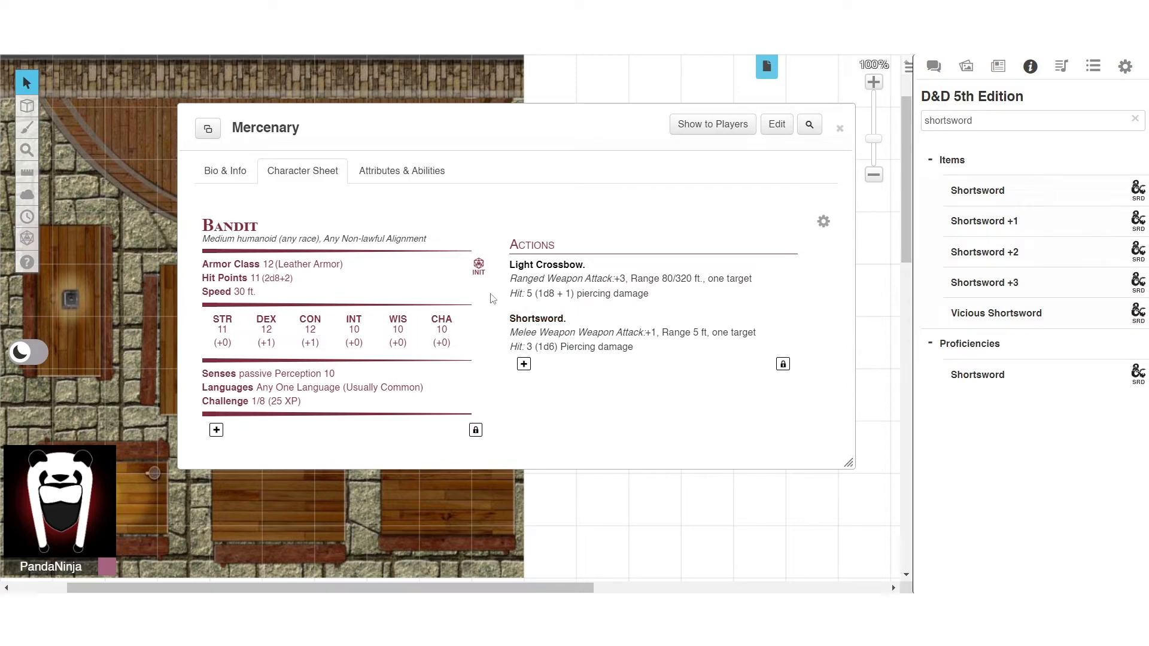
Close the Mercenary's sheet and place the Tavern Keeper and Mercenary tokens from the journal onto the tavern map
double_click(284, 118)
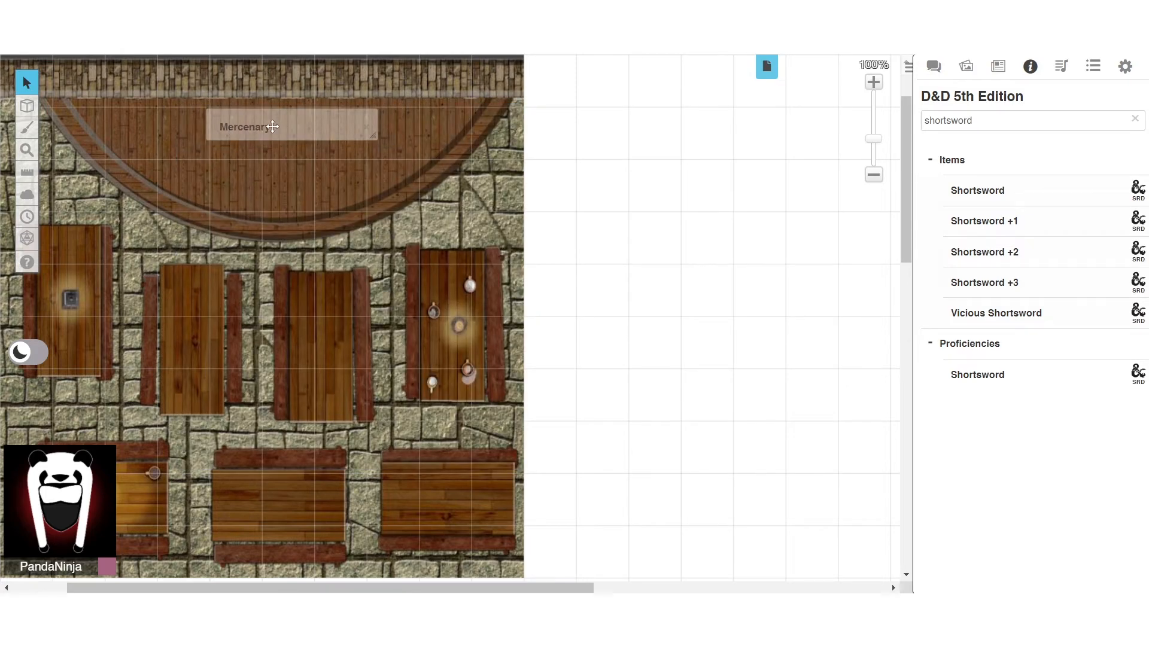
double_click(273, 127)
left_click(845, 126)
left_click(998, 67)
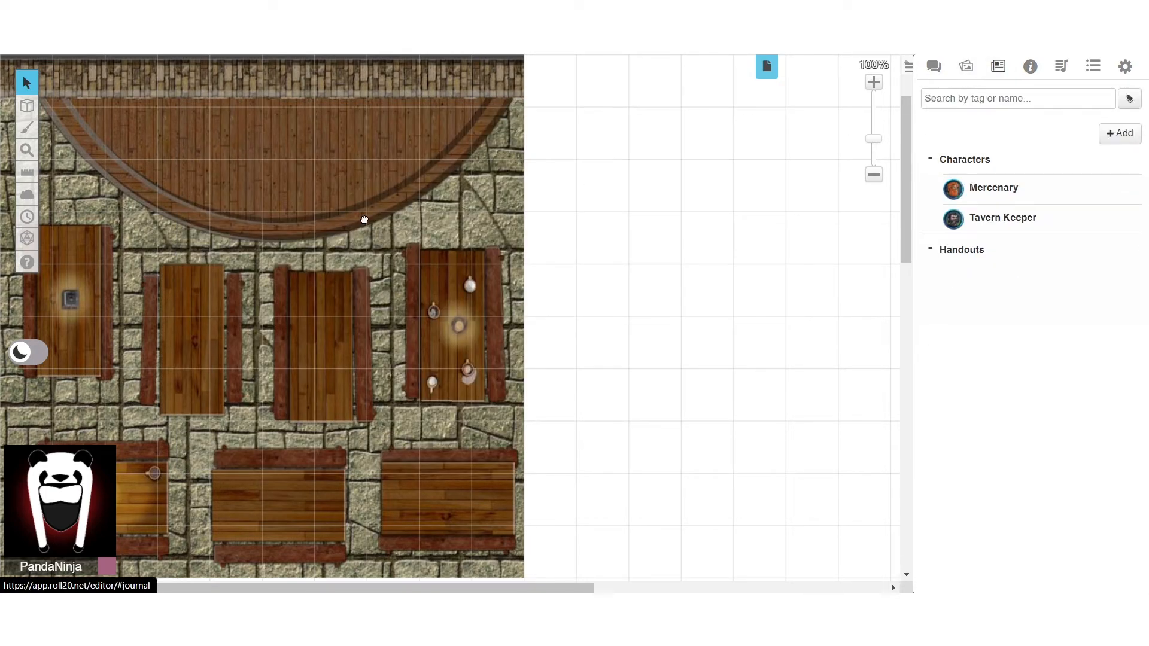
left_click_drag(992, 216, 378, 195)
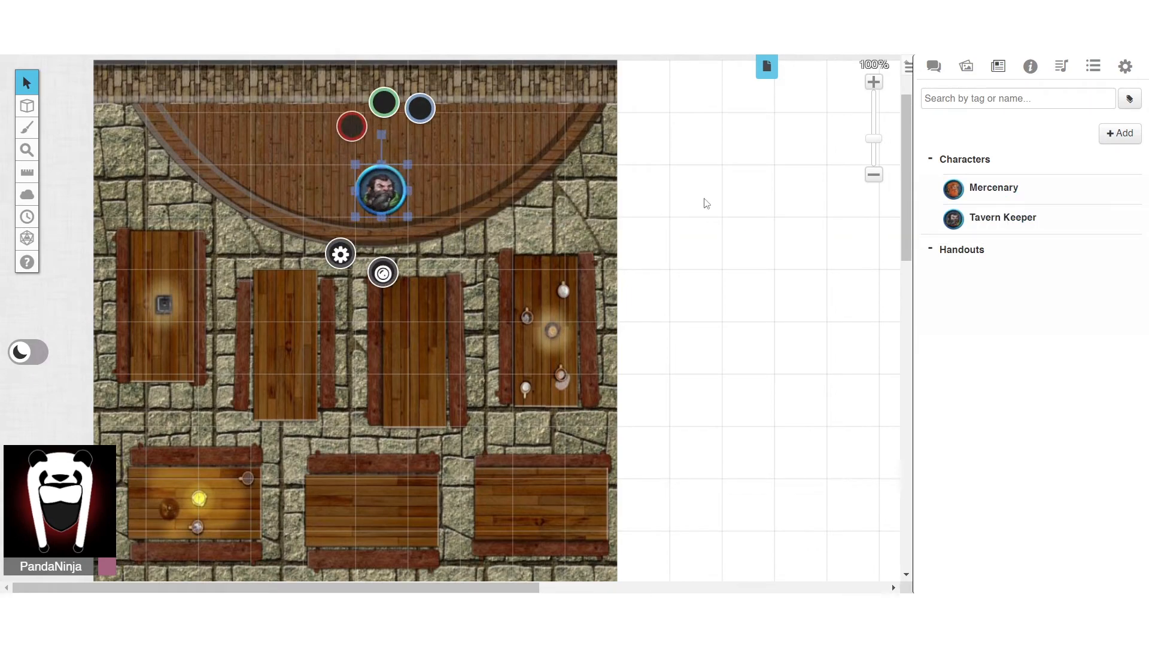
left_click_drag(993, 188, 489, 414)
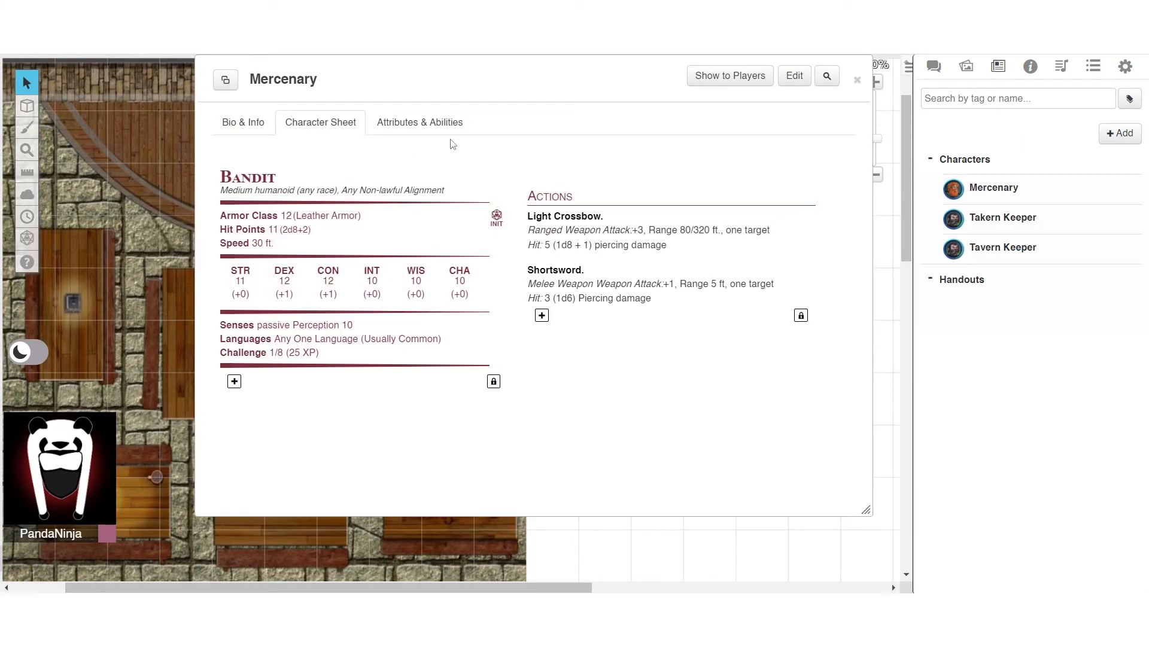
Open the Mercenary's Crazy-Shit ability for editing and enter a string of random filler characters in its macro text
left_click(426, 122)
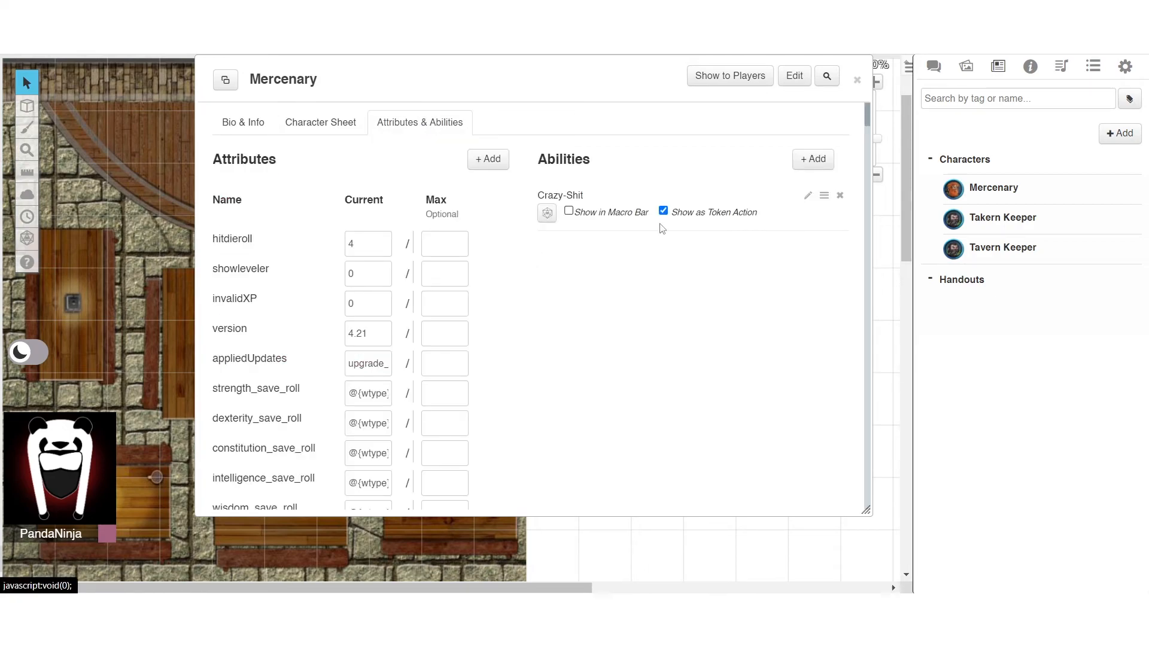
left_click(808, 196)
left_click_drag(819, 242, 817, 247)
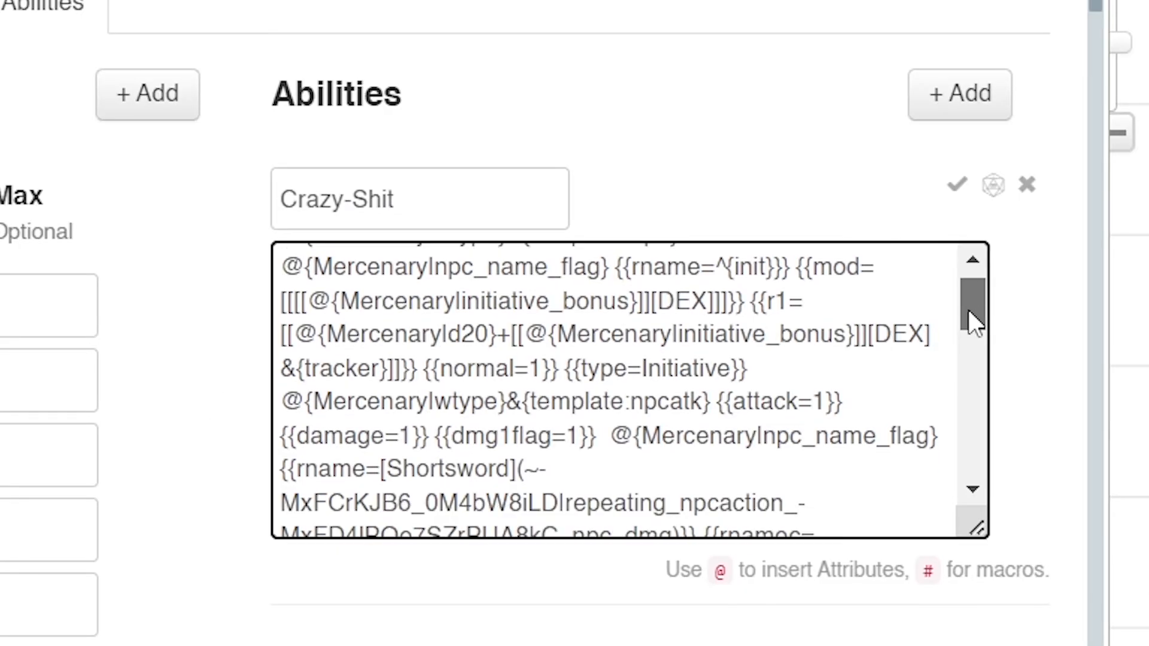
left_click_drag(969, 310, 970, 468)
left_click(872, 502)
type("asdkfgjnabñedrfjna{lfjkg a agma ñeprflkgjm WERÑFGLKJSÑDKFNÑSKEDJMF} ñlsdf SLD alfskm ASLDFKM S{ÑEFLKM{ÑWSEFLJK 4´WPOE RKP34K TR JQ3O4´T ÖT JK w4éo")
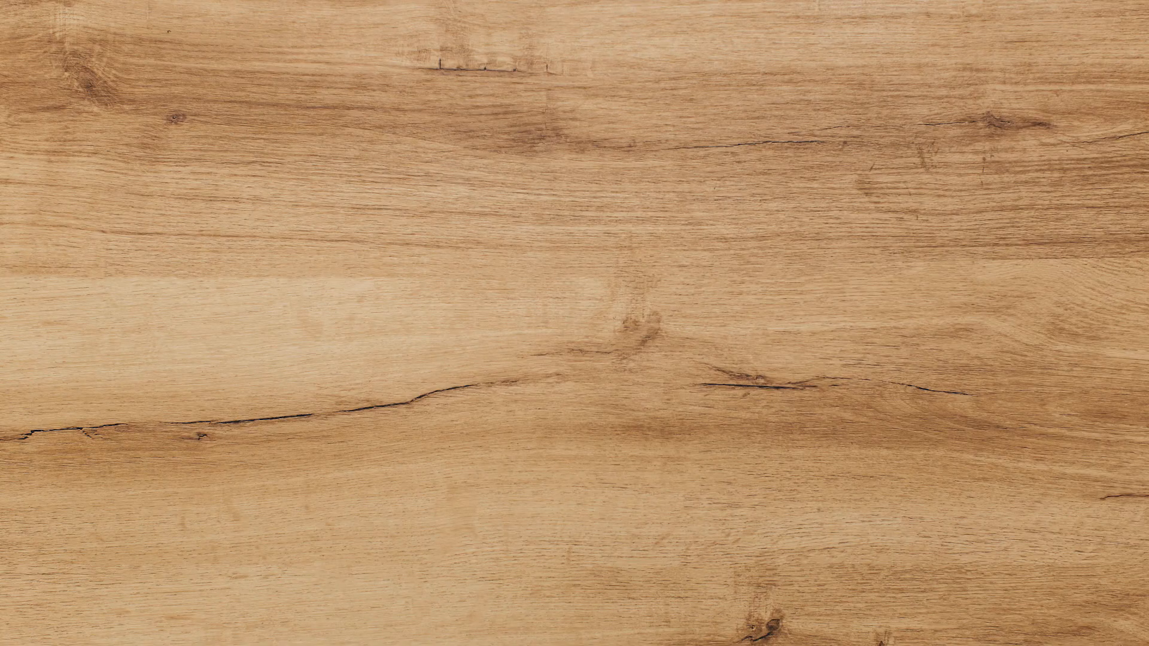